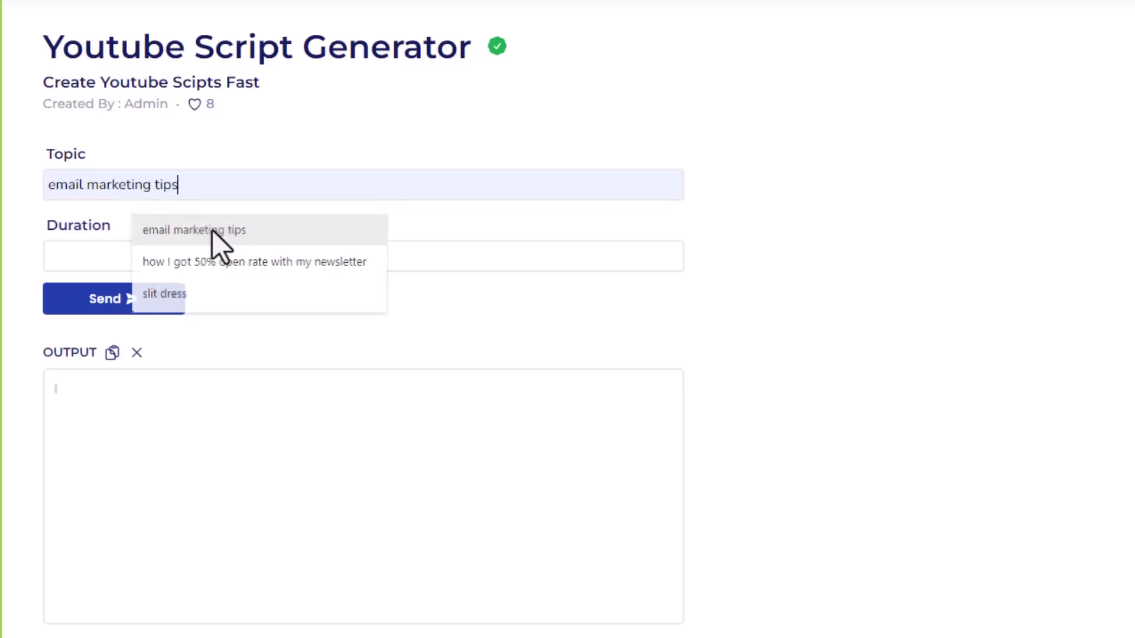
Generate a 5-minute email marketing tips script with the Youtube Script Generator
{"action": "left_click", "coordinate": [141, 308]}
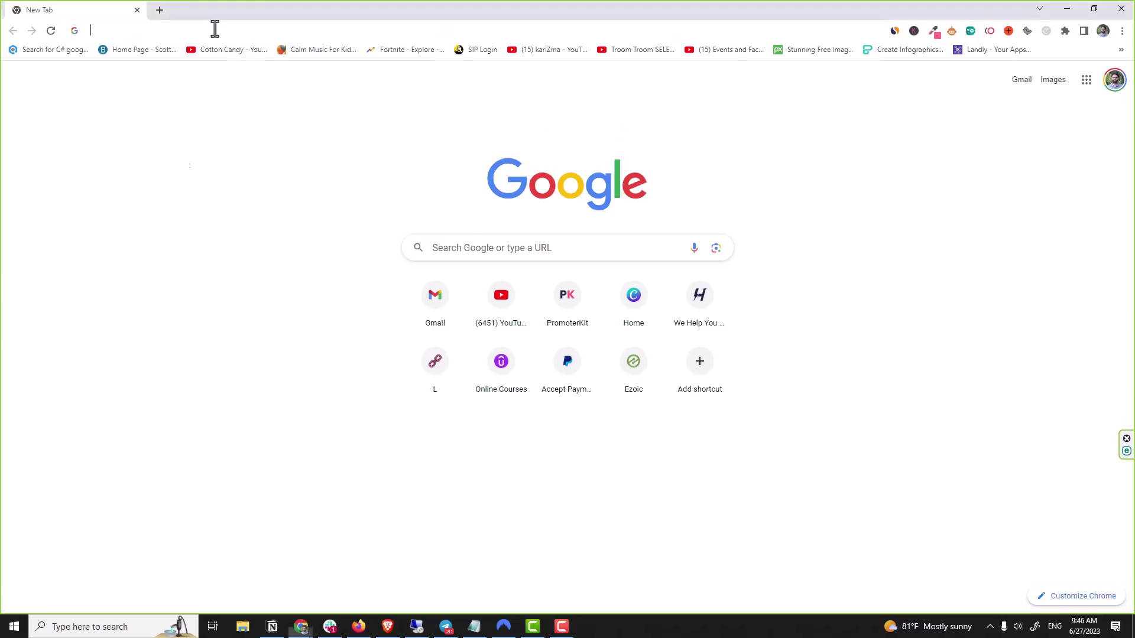
Load freeaikit.com, sign in with Google, and reach the Playground custom-tool form
{"action": "left_click", "coordinate": [216, 29]}
{"action": "type", "text": "fr"}
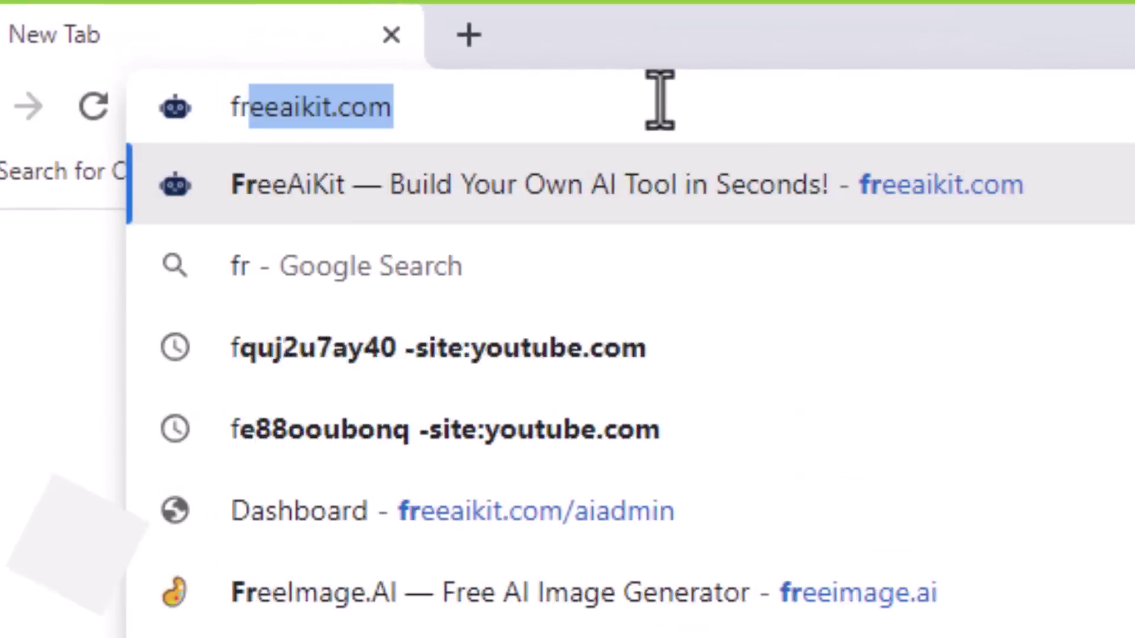
{"action": "type", "text": "eea"}
{"action": "key", "text": "Return"}
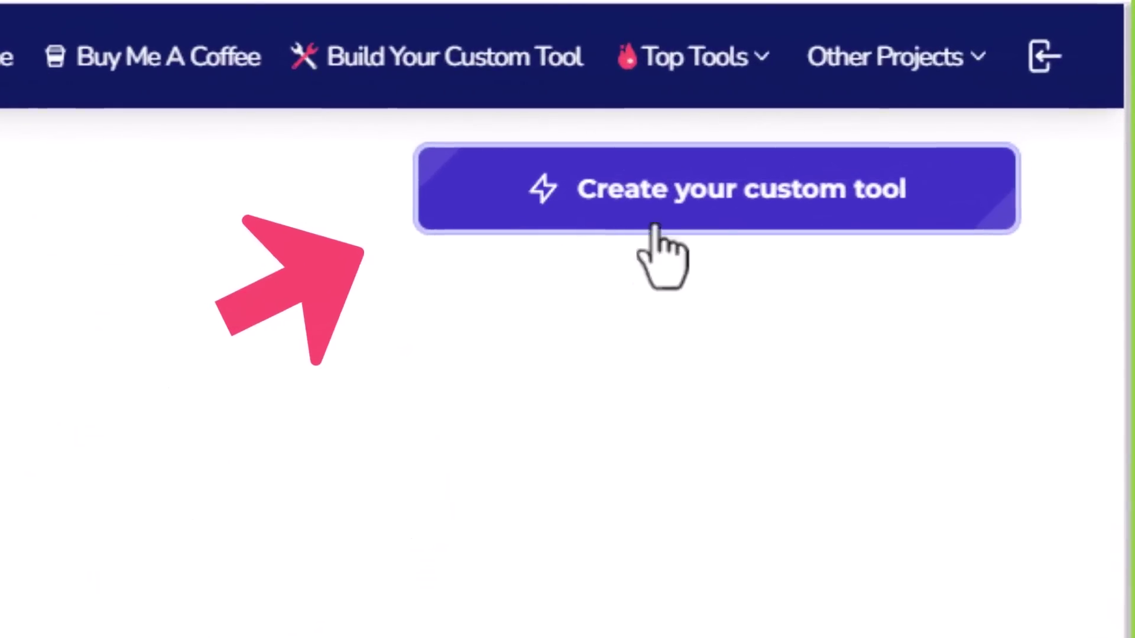
{"action": "left_click", "coordinate": [746, 198]}
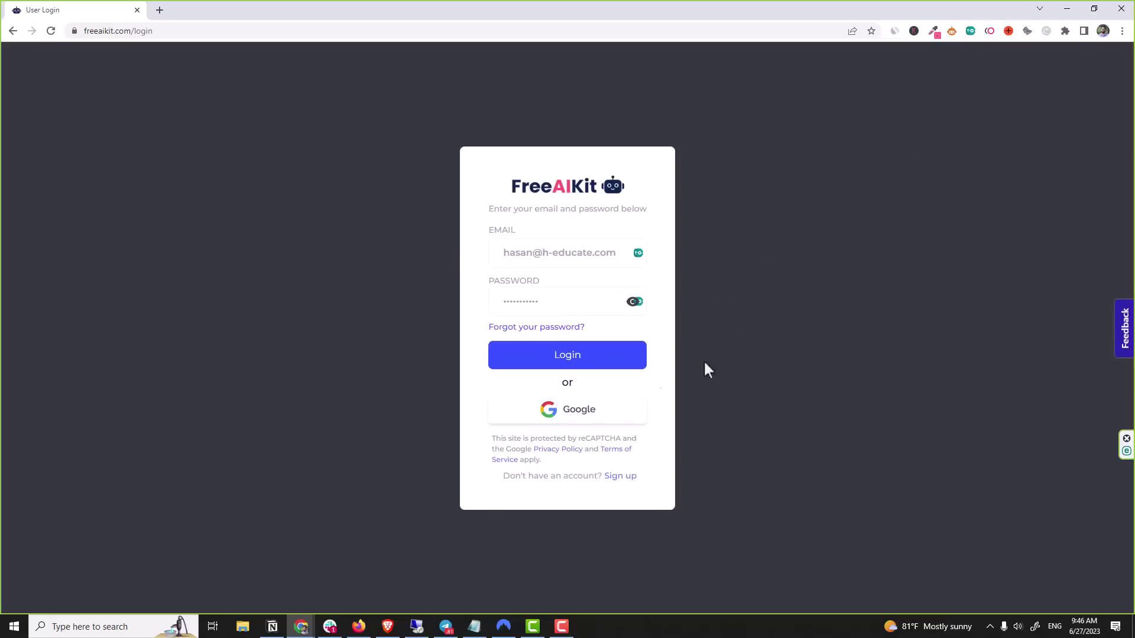
{"action": "left_click", "coordinate": [574, 412]}
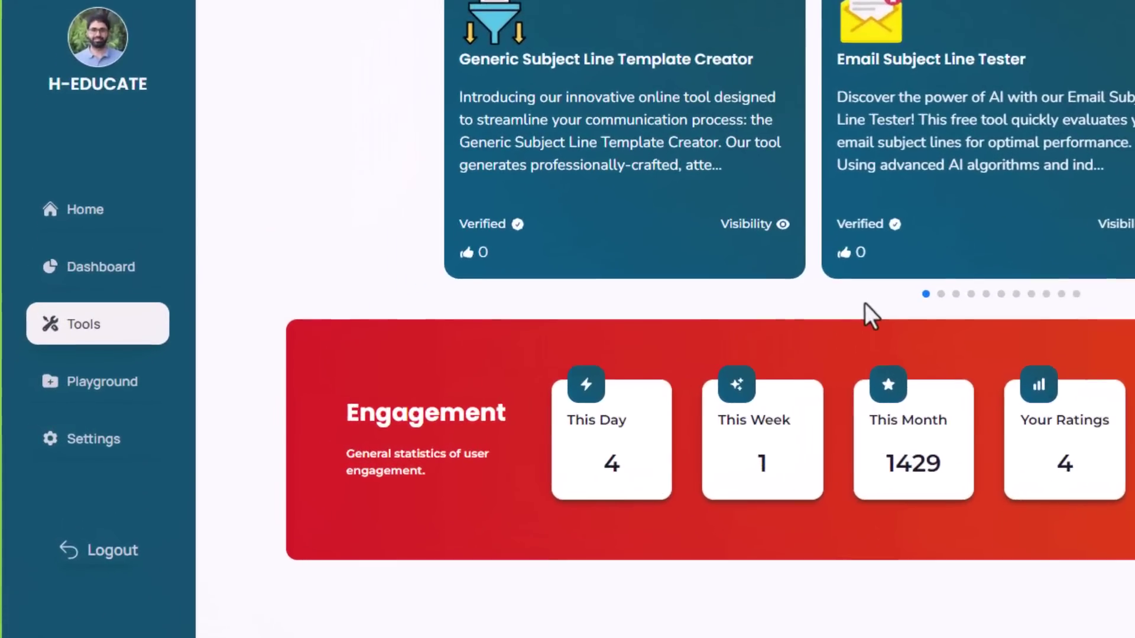
{"action": "left_click", "coordinate": [110, 384]}
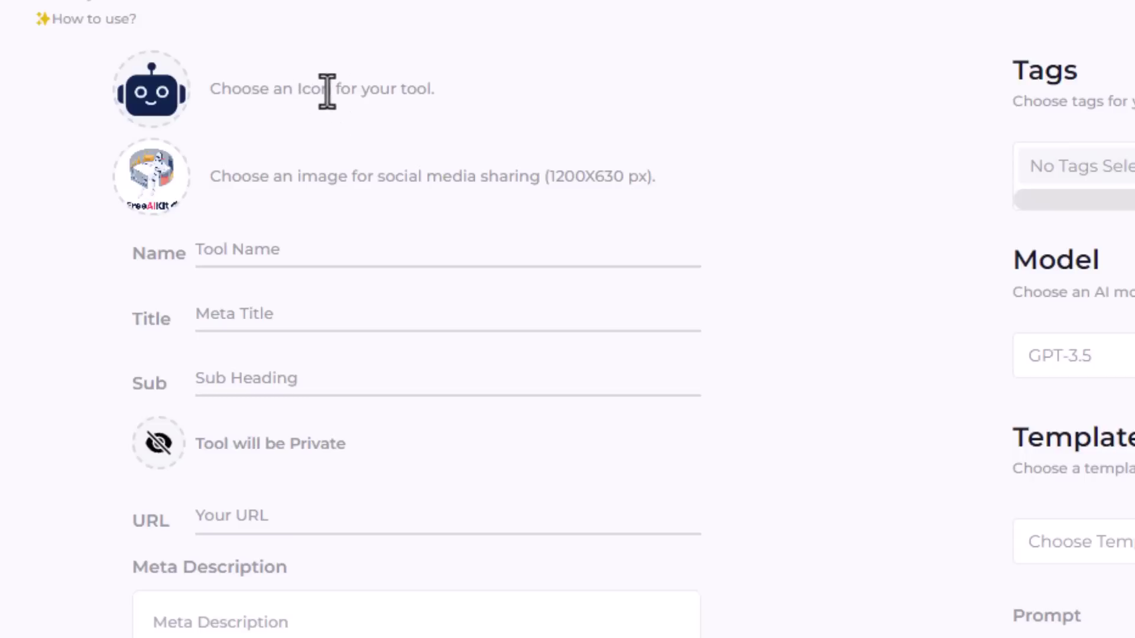
Create a new 100×100 px custom-size design in Canva
{"action": "left_click", "coordinate": [160, 10]}
{"action": "type", "text": "can"}
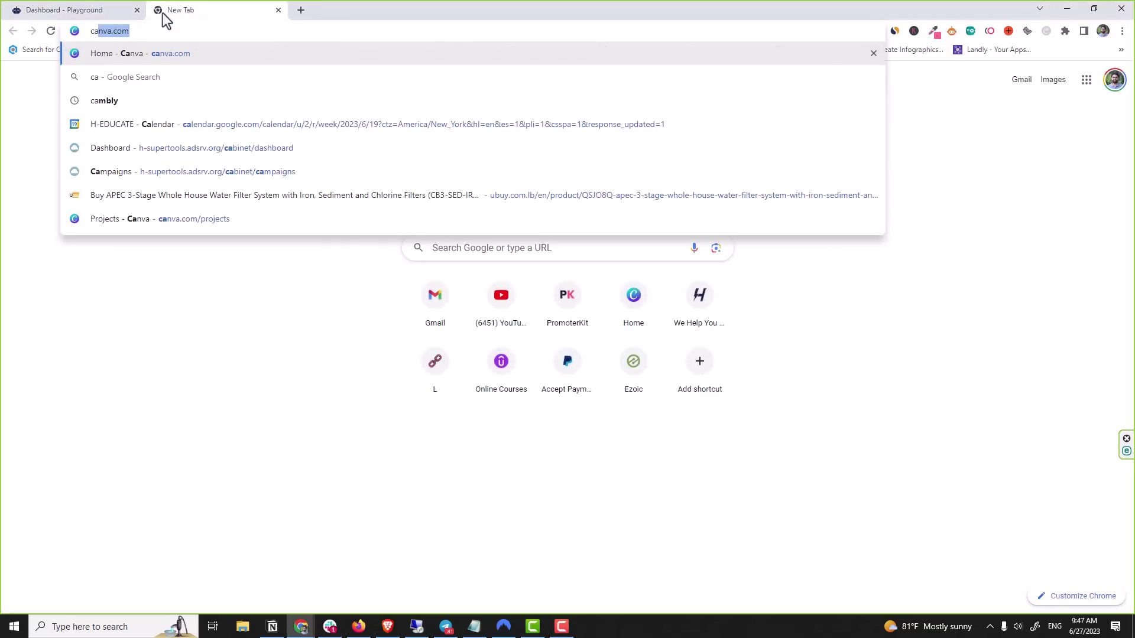
{"action": "key", "text": "Return"}
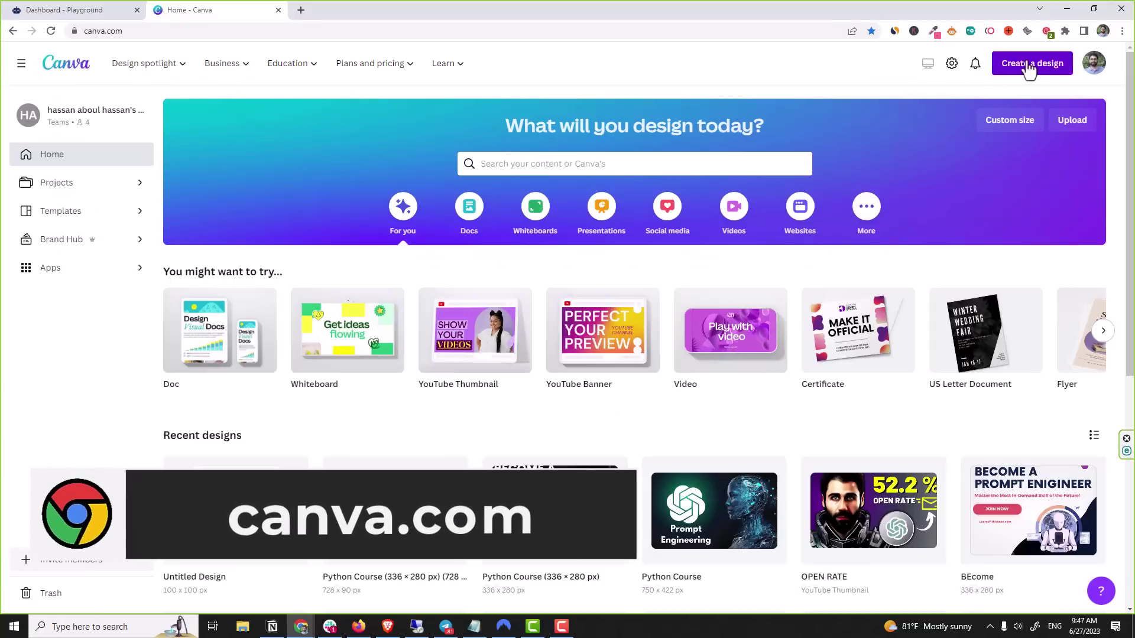
{"action": "left_click", "coordinate": [1026, 64]}
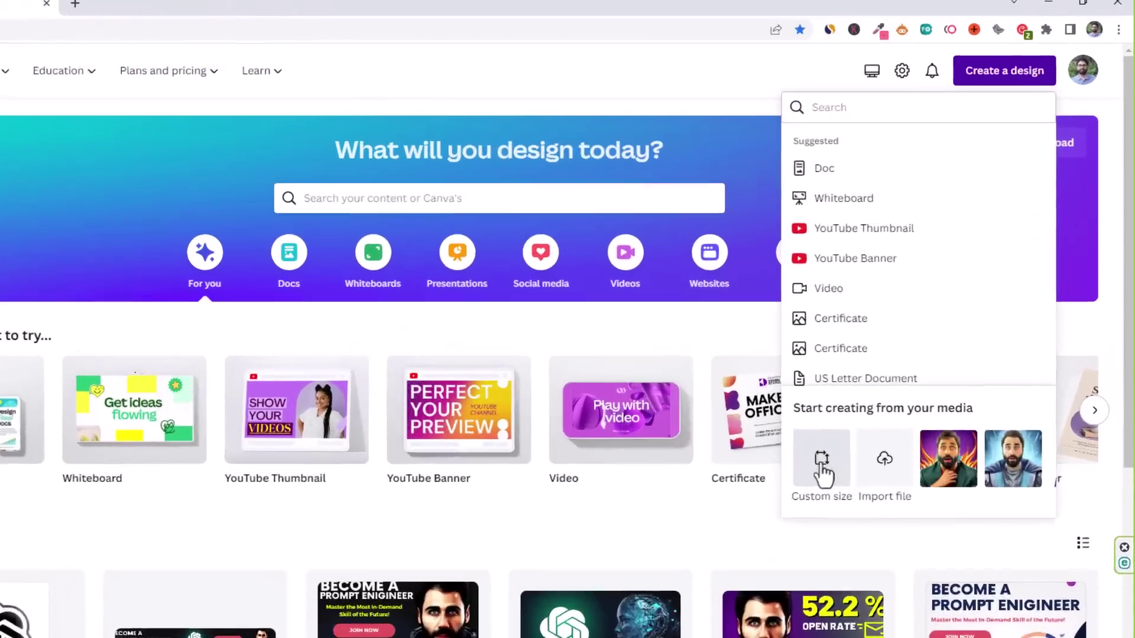
{"action": "left_click", "coordinate": [889, 368]}
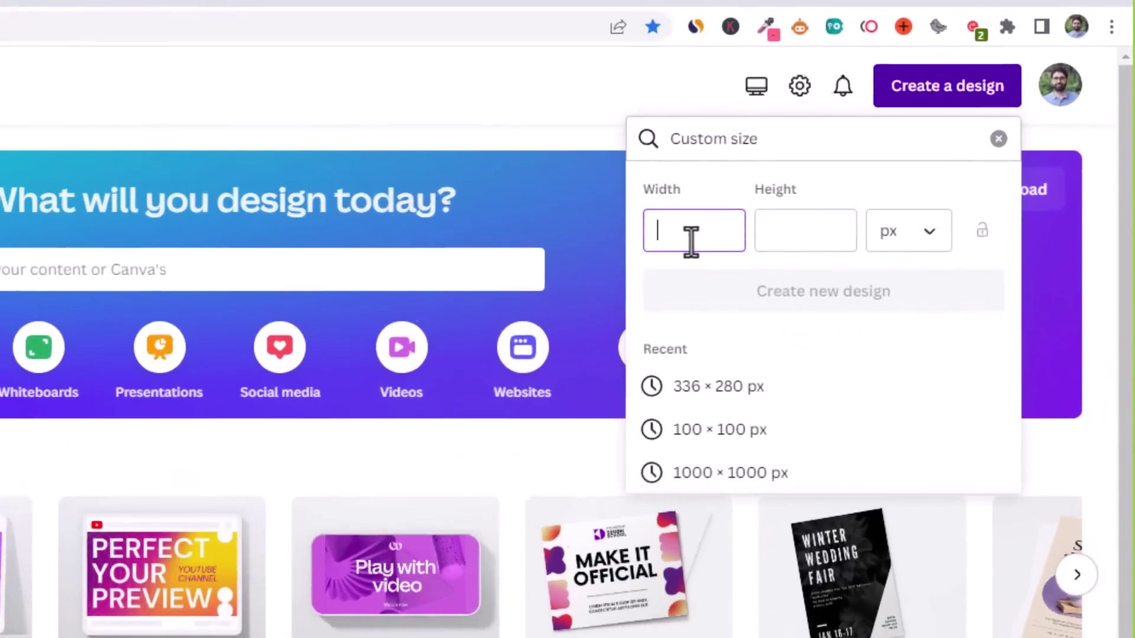
{"action": "type", "text": "100"}
{"action": "key", "text": "Tab"}
{"action": "type", "text": "100"}
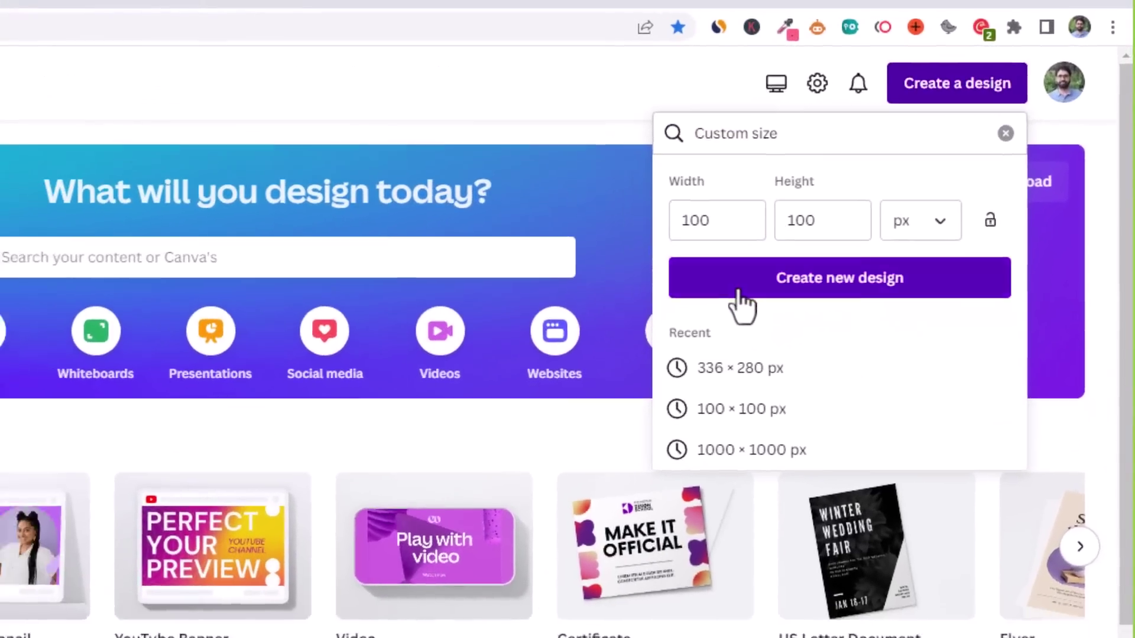
{"action": "left_click", "coordinate": [739, 291]}
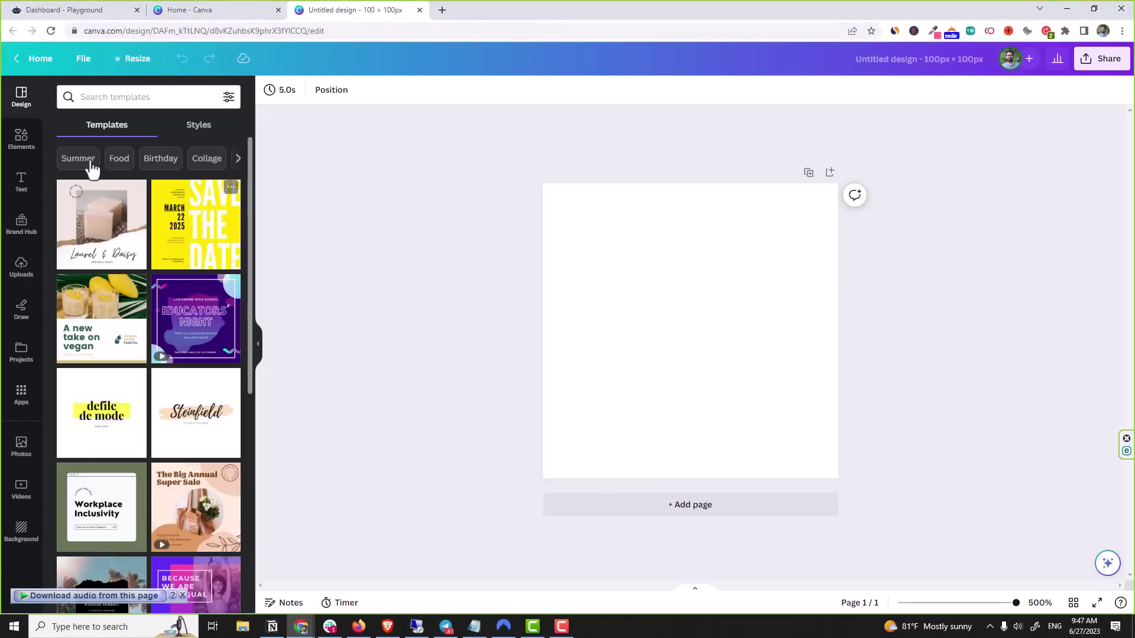
Search Elements for 'youtube' and add the red rounded YouTube logo graphic
{"action": "left_click", "coordinate": [21, 141]}
{"action": "left_click", "coordinate": [99, 99]}
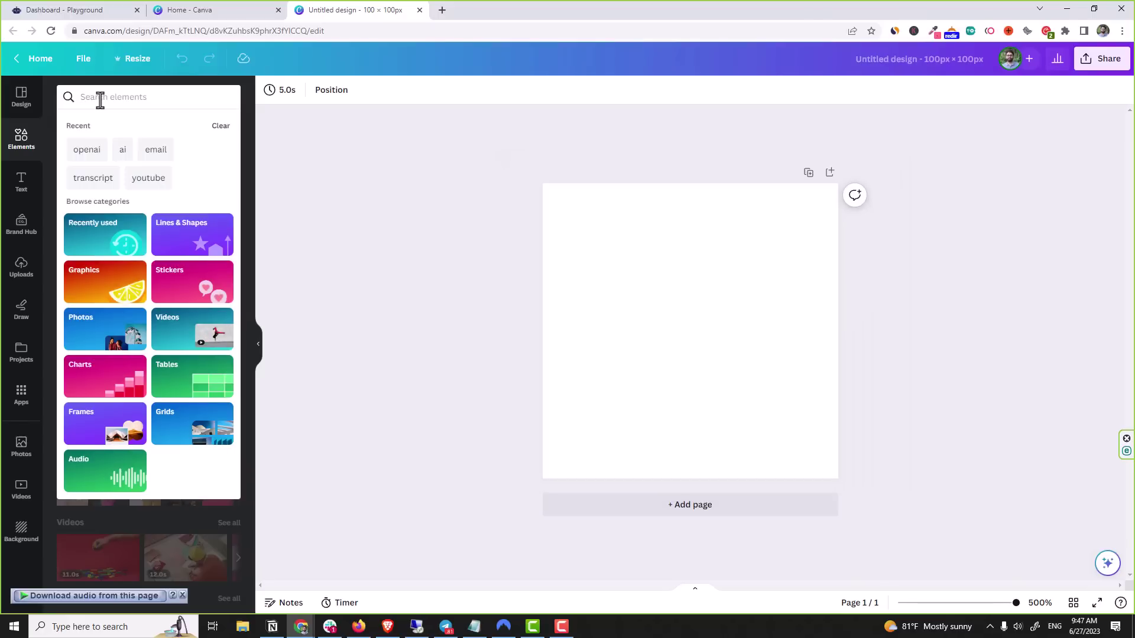
{"action": "type", "text": "youtube"}
{"action": "key", "text": "Return"}
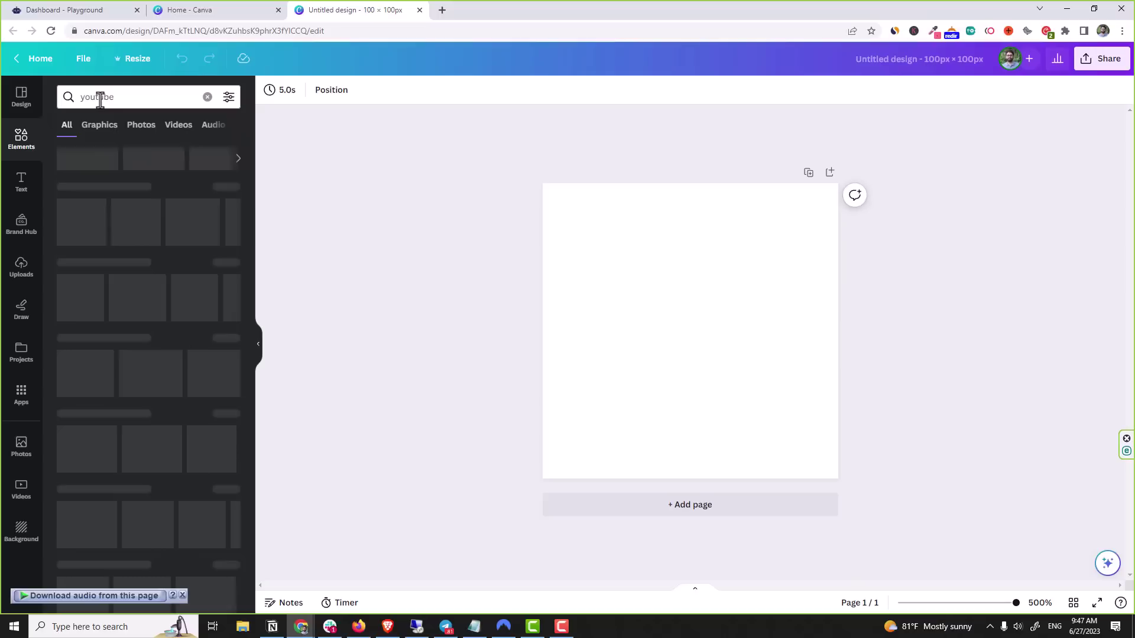
{"action": "left_click", "coordinate": [107, 125]}
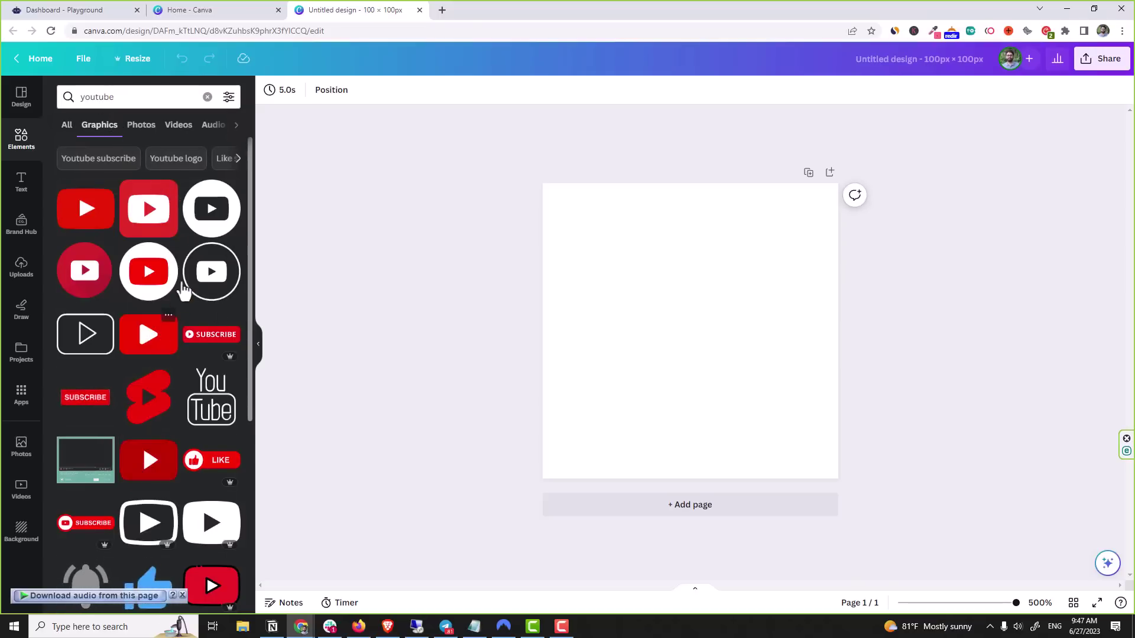
{"action": "left_click", "coordinate": [148, 223]}
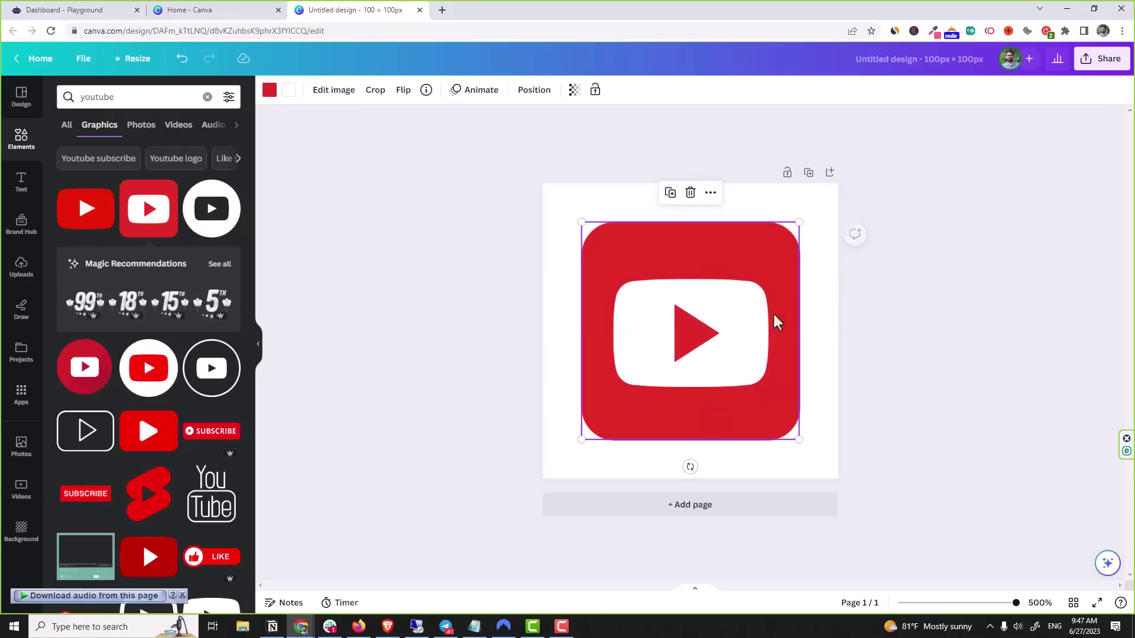
Download the design as a compressed PNG with a transparent background
{"action": "left_click", "coordinate": [1100, 59]}
{"action": "left_click", "coordinate": [964, 358]}
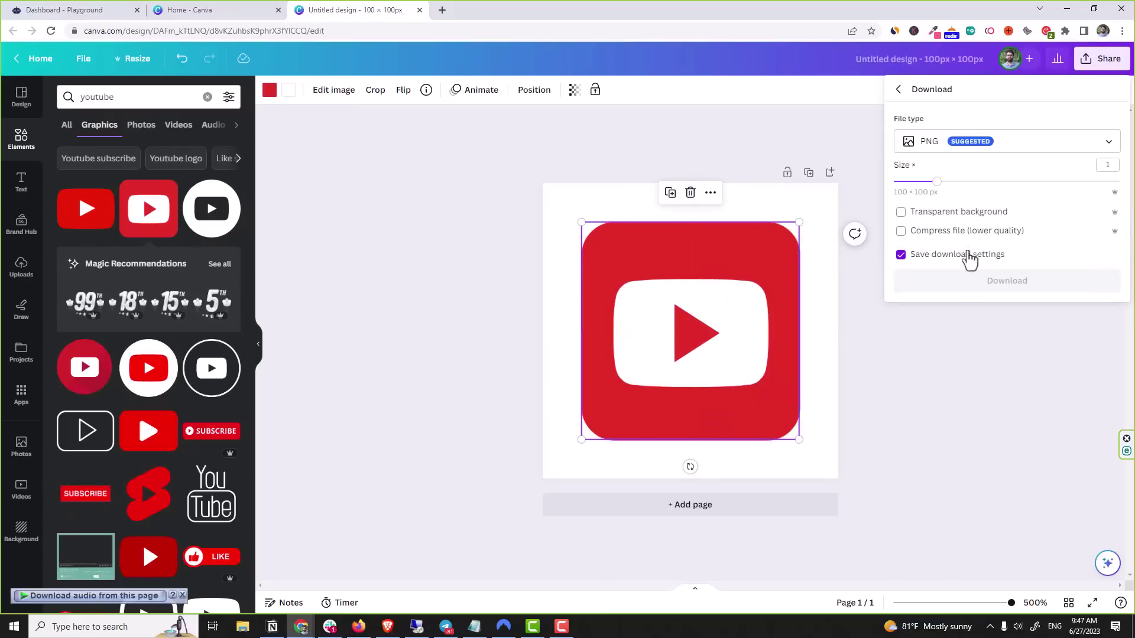
{"action": "left_click", "coordinate": [951, 216]}
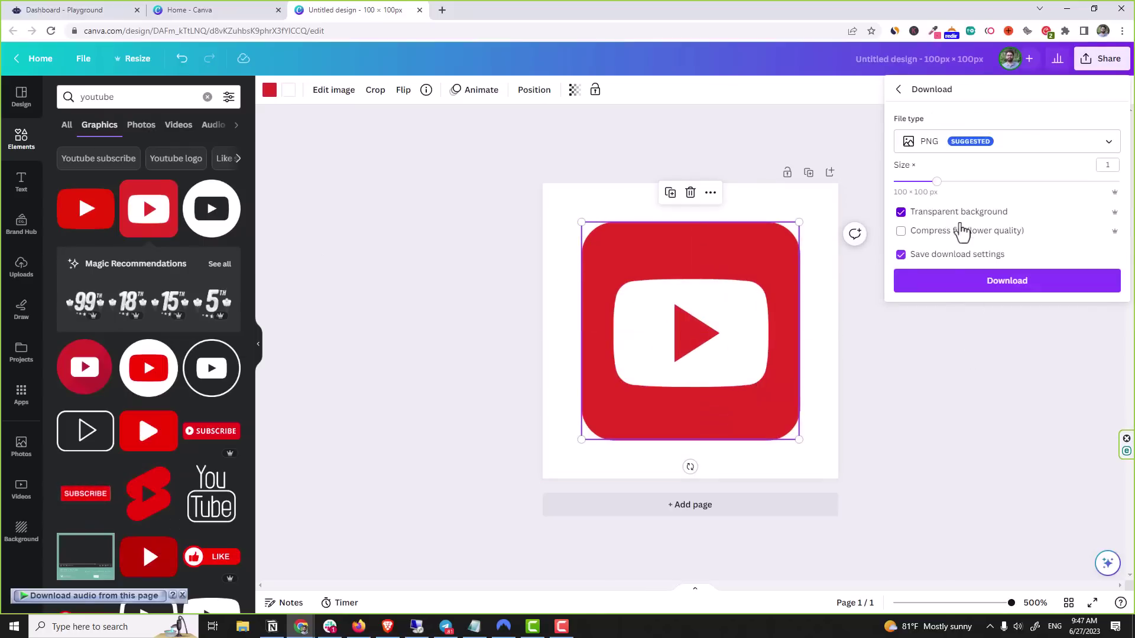
{"action": "left_click", "coordinate": [1006, 282]}
Set the downloaded YouTube logo as the tool's icon in the Playground
{"action": "left_click", "coordinate": [77, 11]}
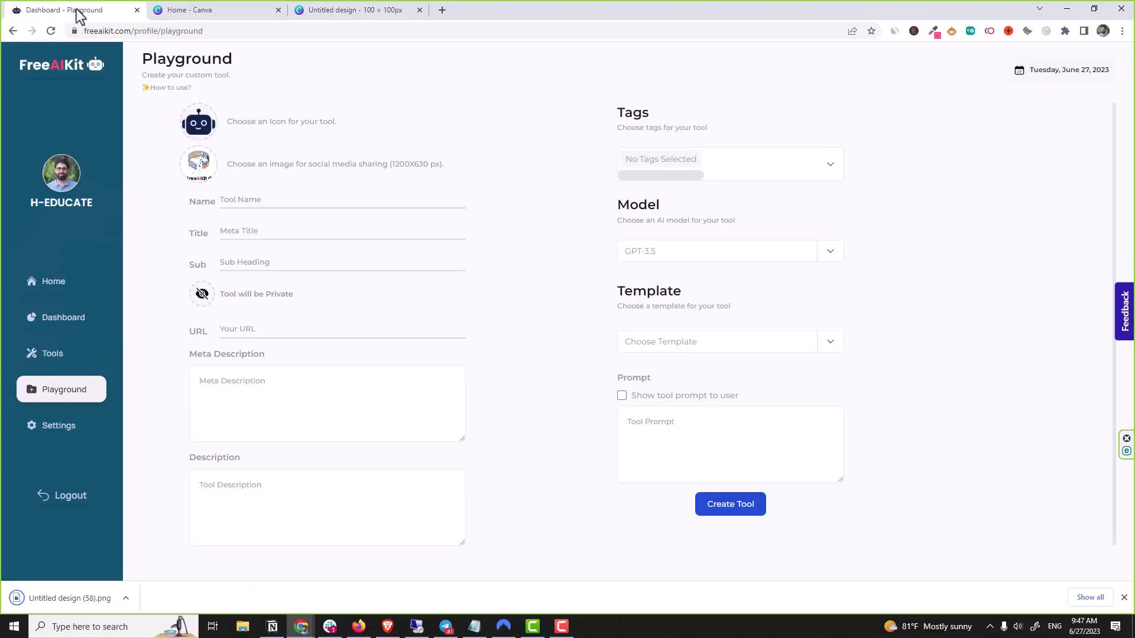
{"action": "left_click", "coordinate": [204, 124]}
{"action": "double_click", "coordinate": [397, 310]}
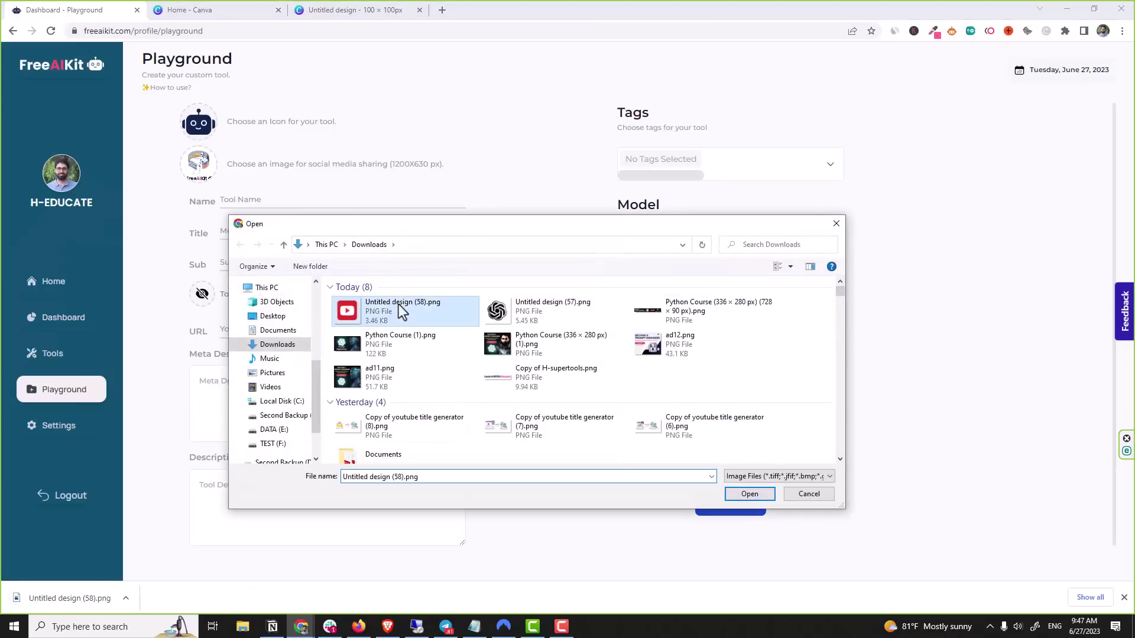
Name the tool 'The Best AI YouTube Title Generator' and copy that name into Title
{"action": "left_click", "coordinate": [328, 201]}
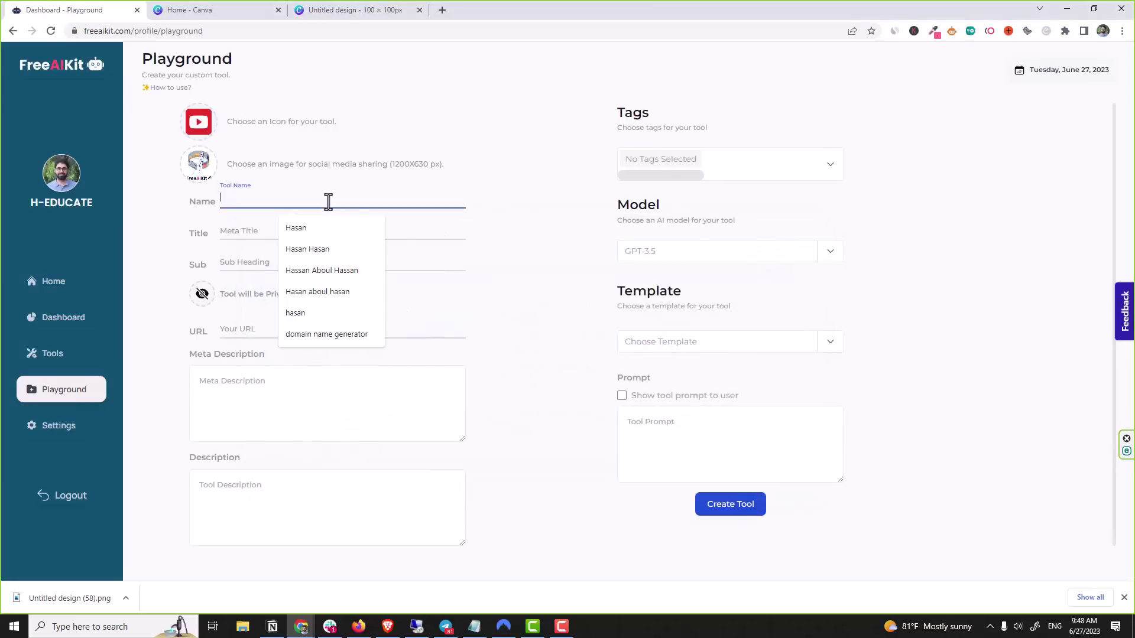
{"action": "type", "text": "The B"}
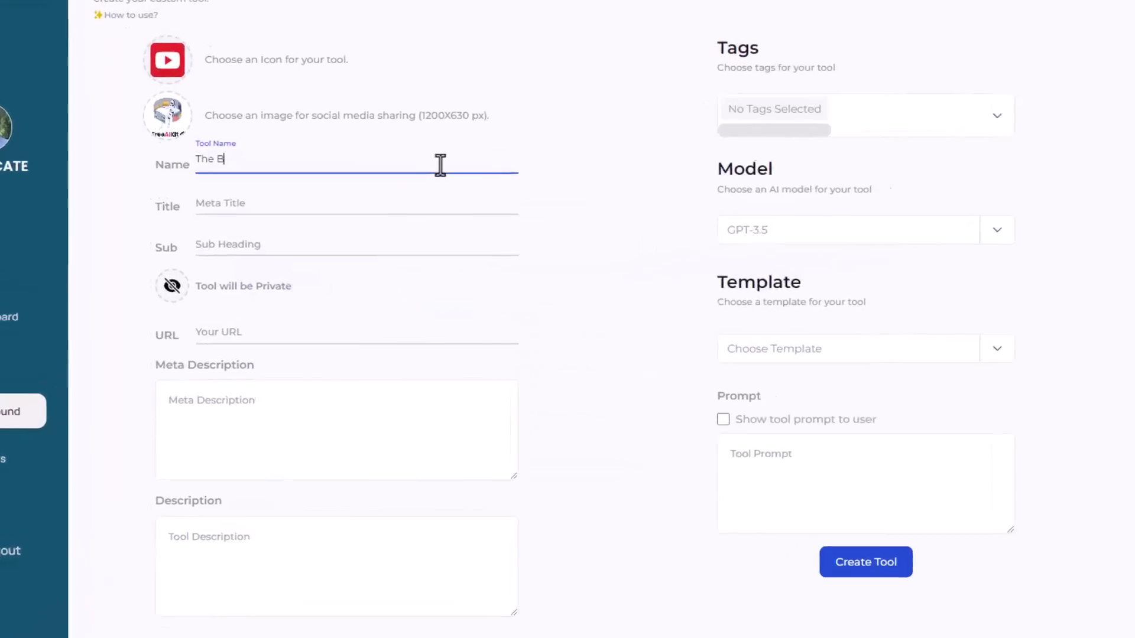
{"action": "type", "text": "est AI YouTube Title Gene"}
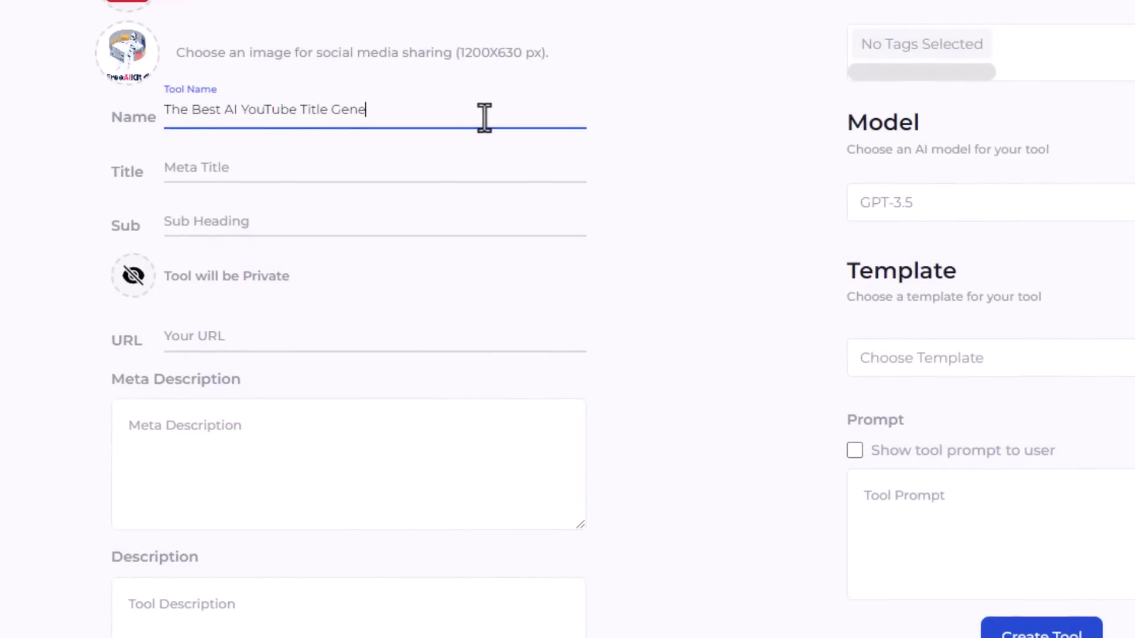
{"action": "key", "text": "BackSpace"}
{"action": "key", "text": "BackSpace"}
{"action": "type", "text": "or"}
{"action": "triple_click", "coordinate": [385, 109]}
{"action": "key", "text": "ctrl+c"}
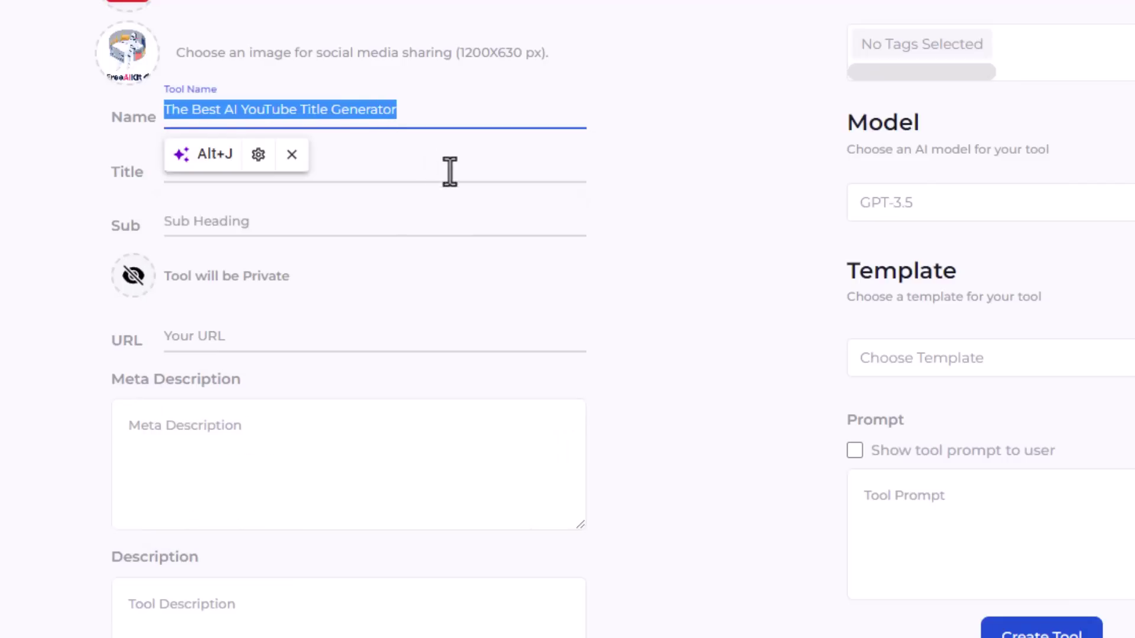
{"action": "left_click", "coordinate": [460, 175]}
{"action": "key", "text": "ctrl+v"}
Write the 'Generate YouTube…' sub heading and paste it into Meta Description and Description
{"action": "left_click", "coordinate": [246, 224]}
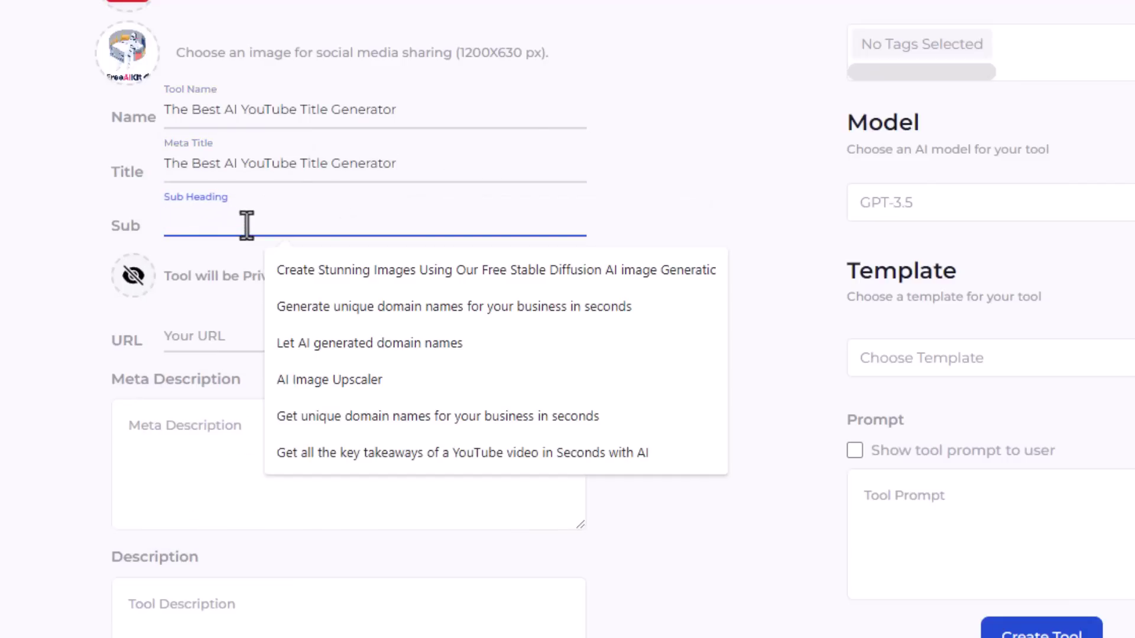
{"action": "type", "text": "Generate "}
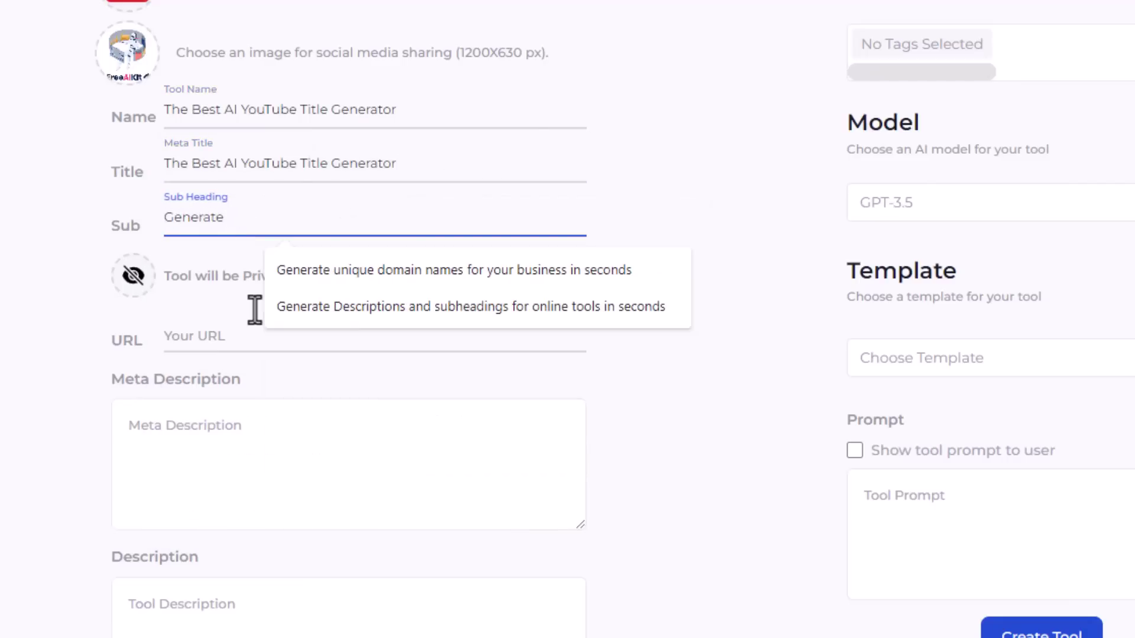
{"action": "type", "text": "Youtube titles in seconds with AI"}
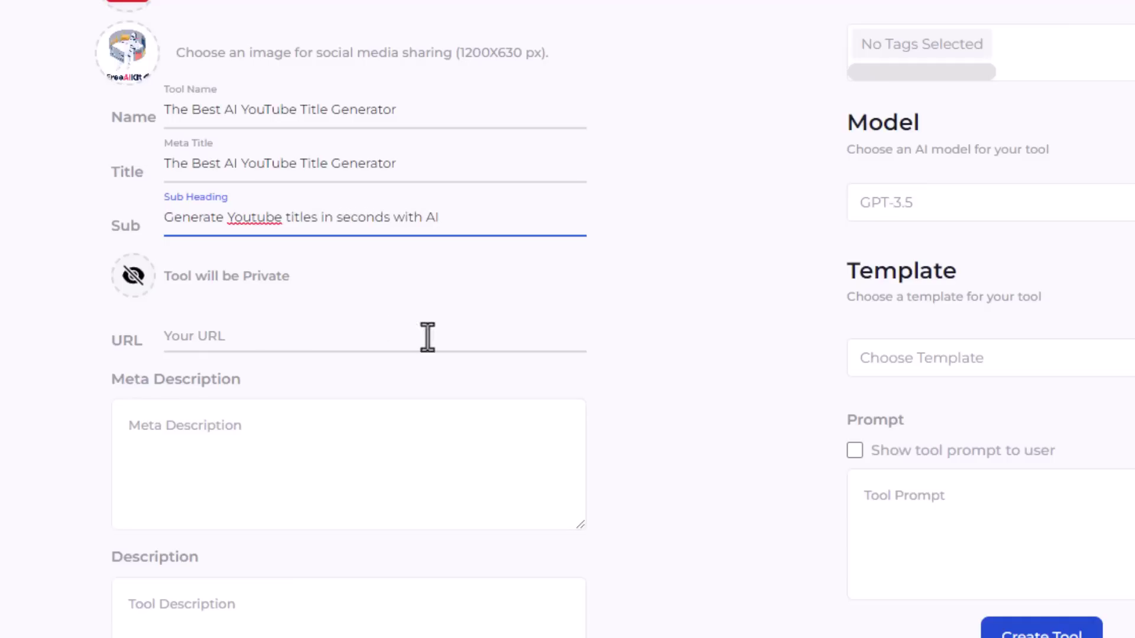
{"action": "double_click", "coordinate": [380, 223]}
{"action": "key", "text": "ctrl+a"}
{"action": "key", "text": "ctrl+c"}
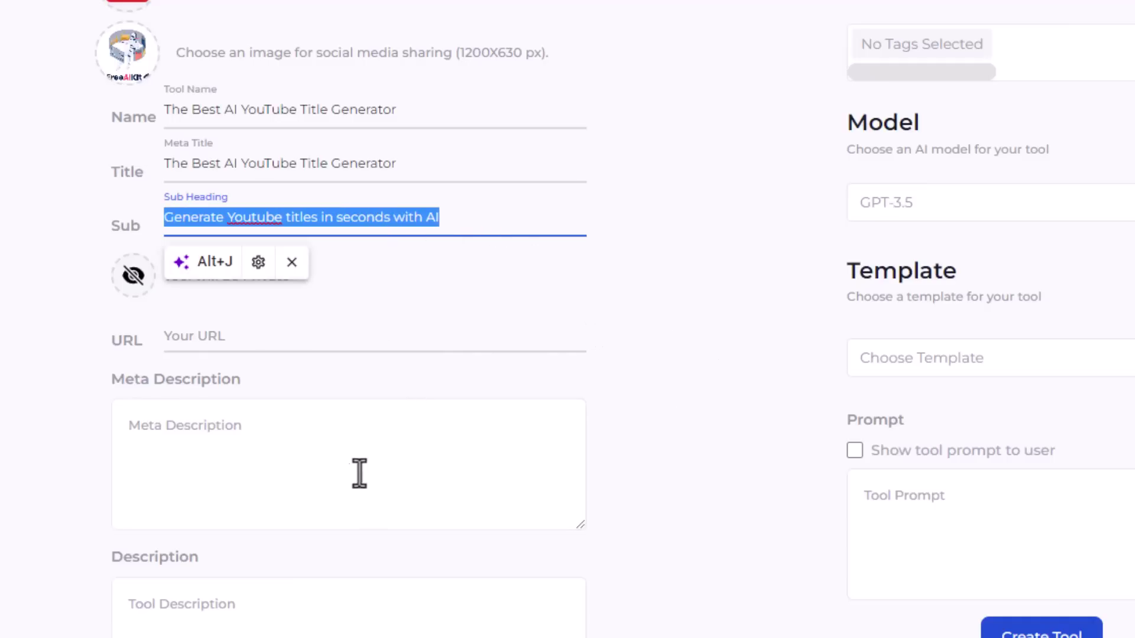
{"action": "left_click", "coordinate": [357, 472]}
{"action": "key", "text": "ctrl+v"}
{"action": "left_click", "coordinate": [287, 616]}
{"action": "key", "text": "ctrl+v"}
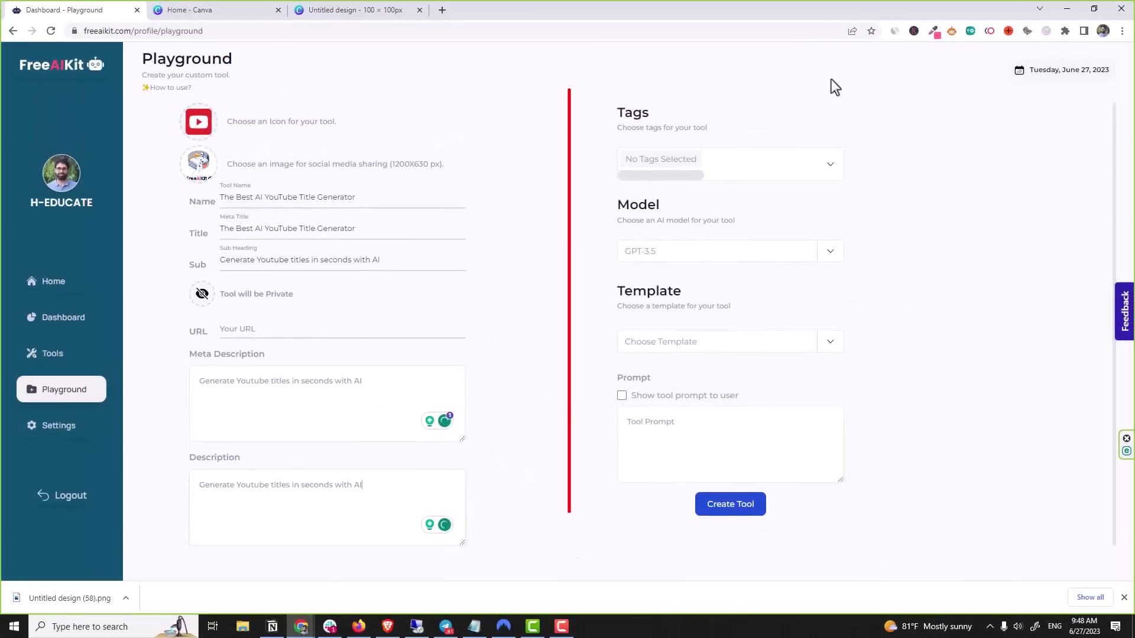
Tag the tool Marketing and SEO and keep GPT-3.5 as the model
{"action": "left_click", "coordinate": [820, 170]}
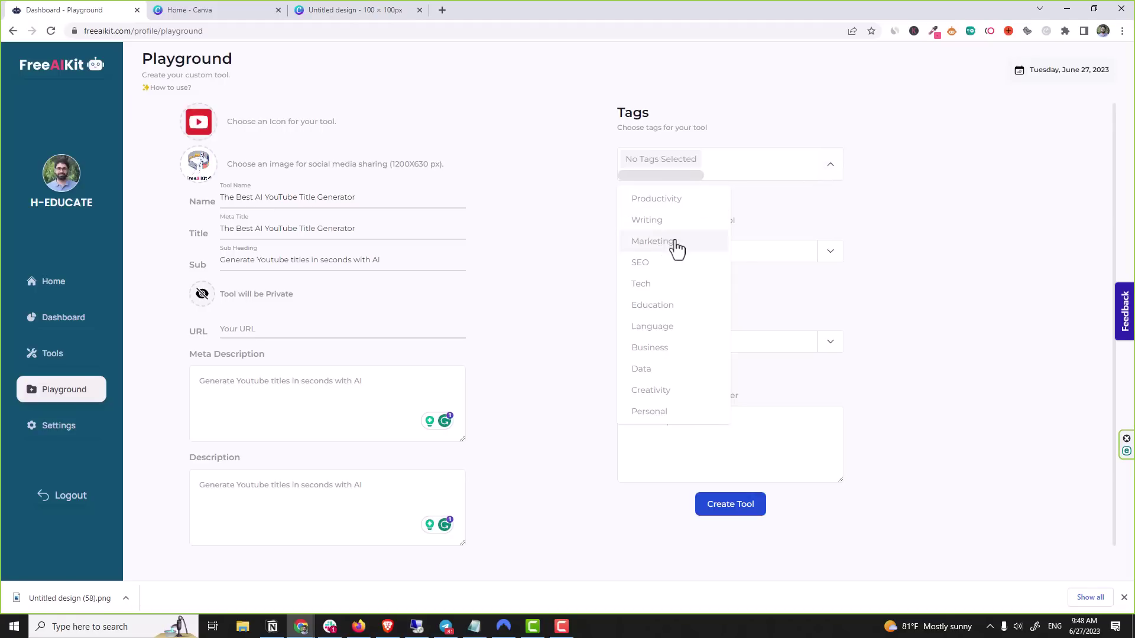
{"action": "left_click", "coordinate": [676, 244]}
{"action": "left_click", "coordinate": [830, 167]}
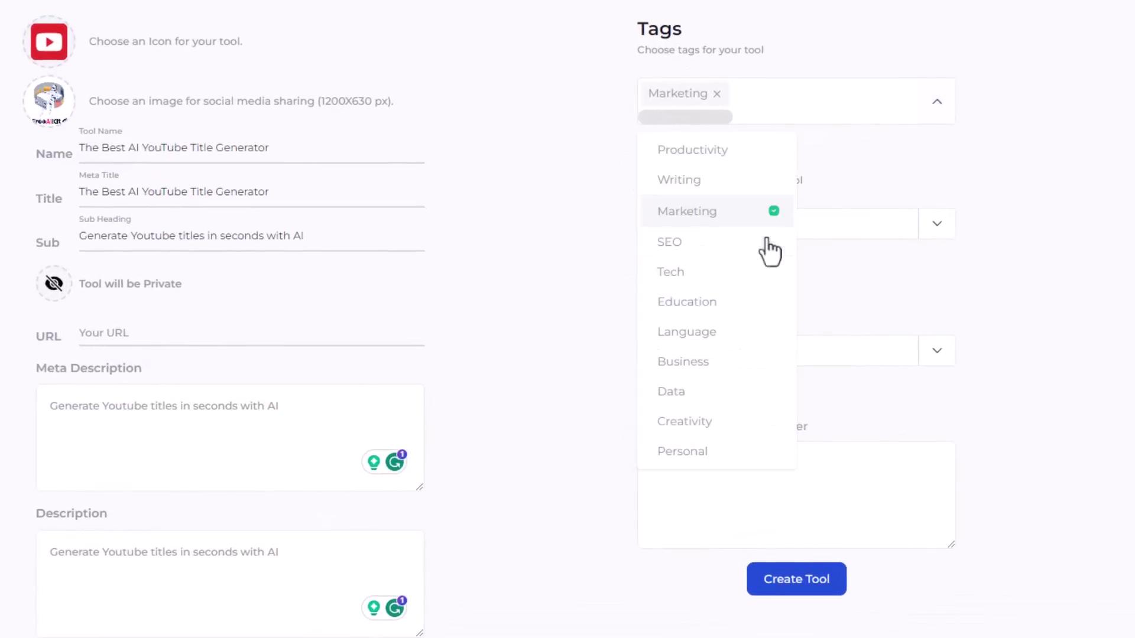
{"action": "left_click", "coordinate": [736, 249]}
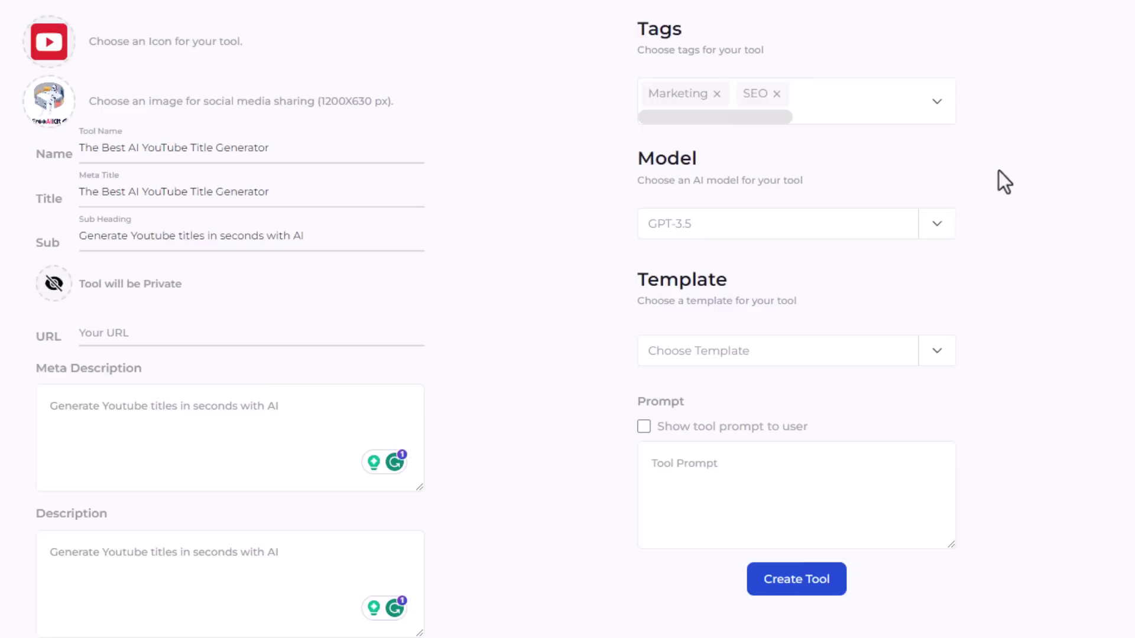
{"action": "left_click", "coordinate": [940, 227]}
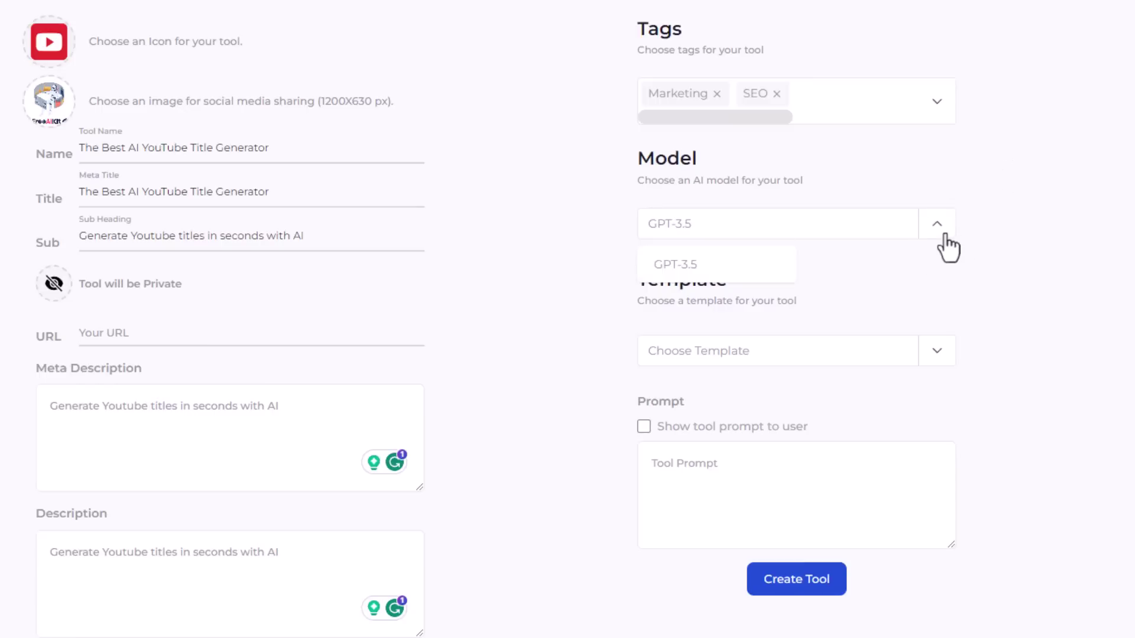
{"action": "left_click", "coordinate": [1008, 273]}
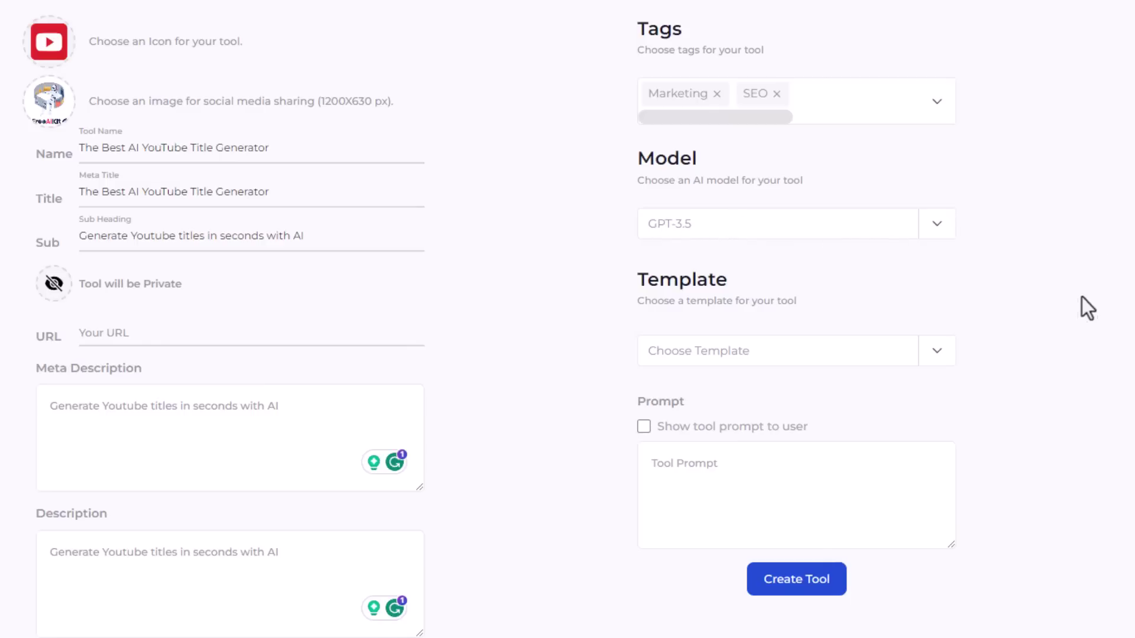
Choose the single-input template and label its input 'Video Topic:'
{"action": "left_click", "coordinate": [941, 355]}
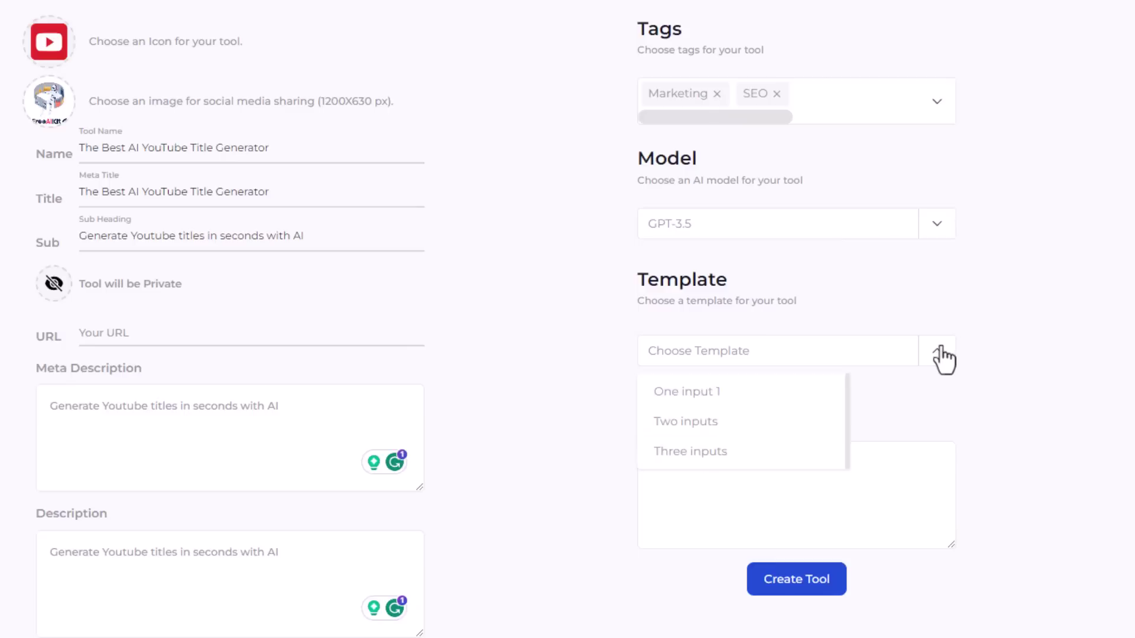
{"action": "left_click", "coordinate": [717, 393]}
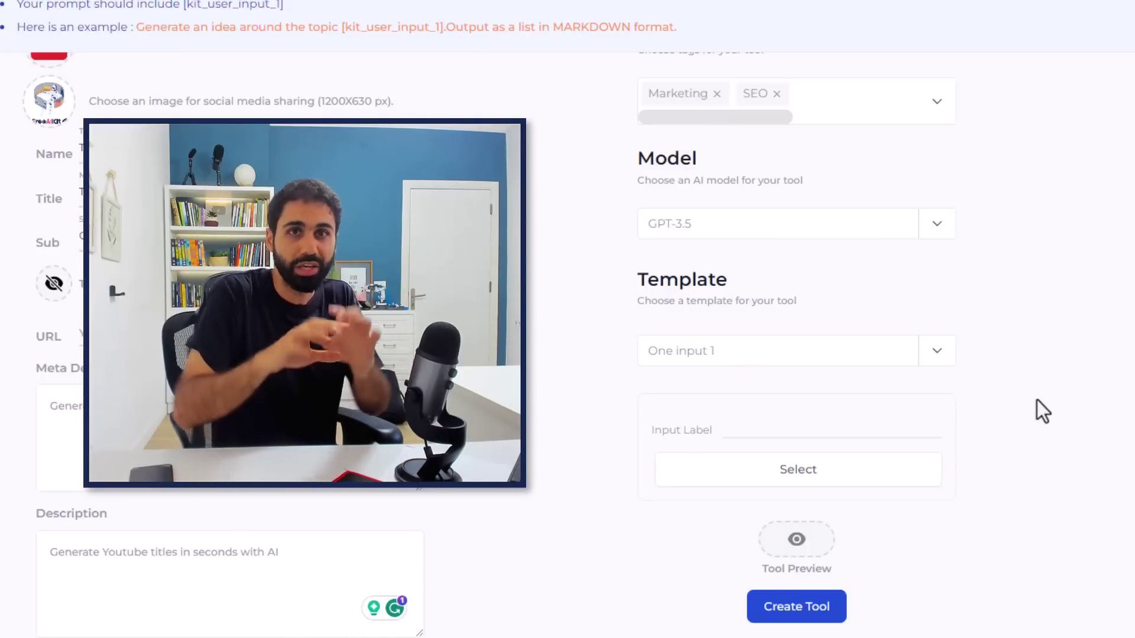
{"action": "left_click", "coordinate": [814, 427]}
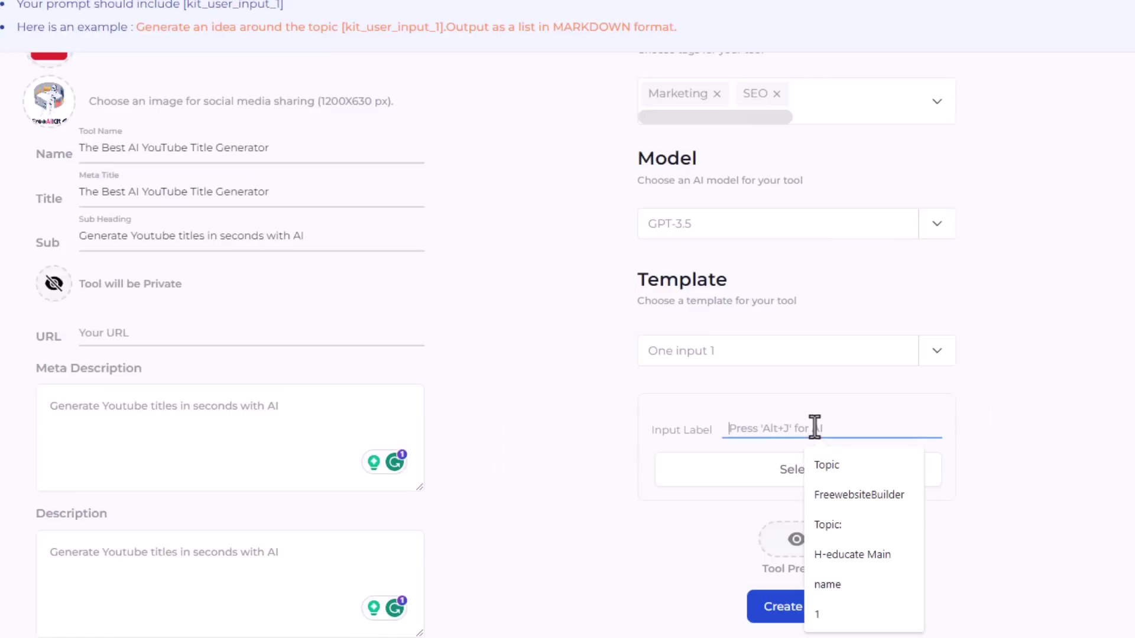
{"action": "type", "text": "Video Topic:"}
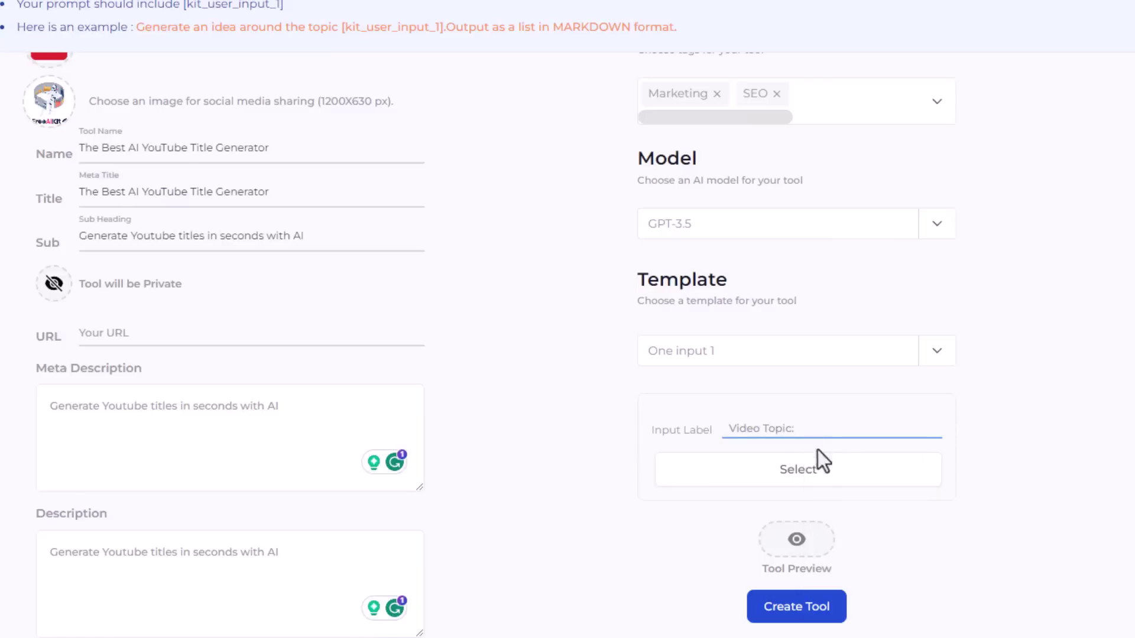
{"action": "left_click", "coordinate": [817, 453]}
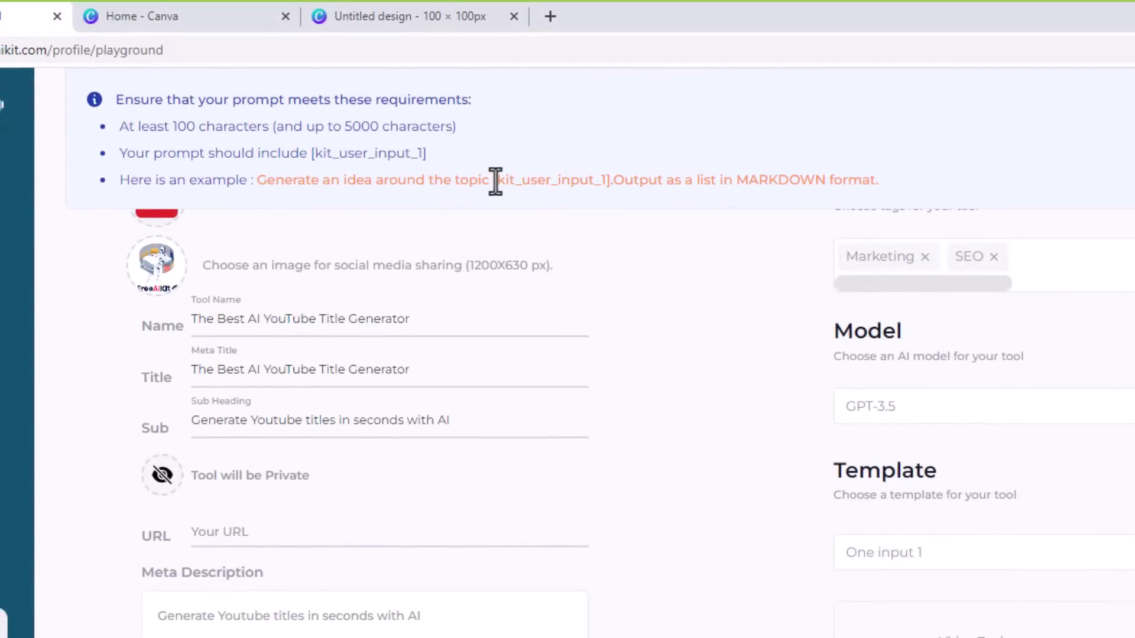
{"action": "left_click_drag", "start_coordinate": [495, 180], "coordinate": [612, 181]}
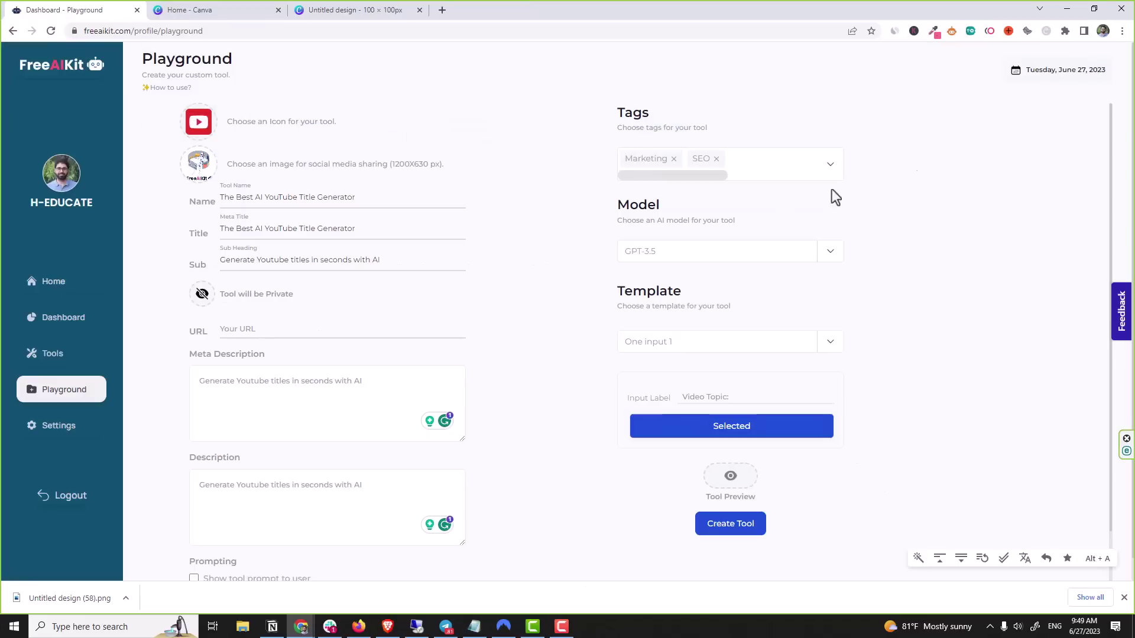
Write the prompt 'Generate 5 catchy youtube titles for a video about [kit_user_input_1]'
{"action": "scroll", "coordinate": [578, 226], "scroll_direction": "down", "scroll_amount": 2}
{"action": "left_click", "coordinate": [319, 518]}
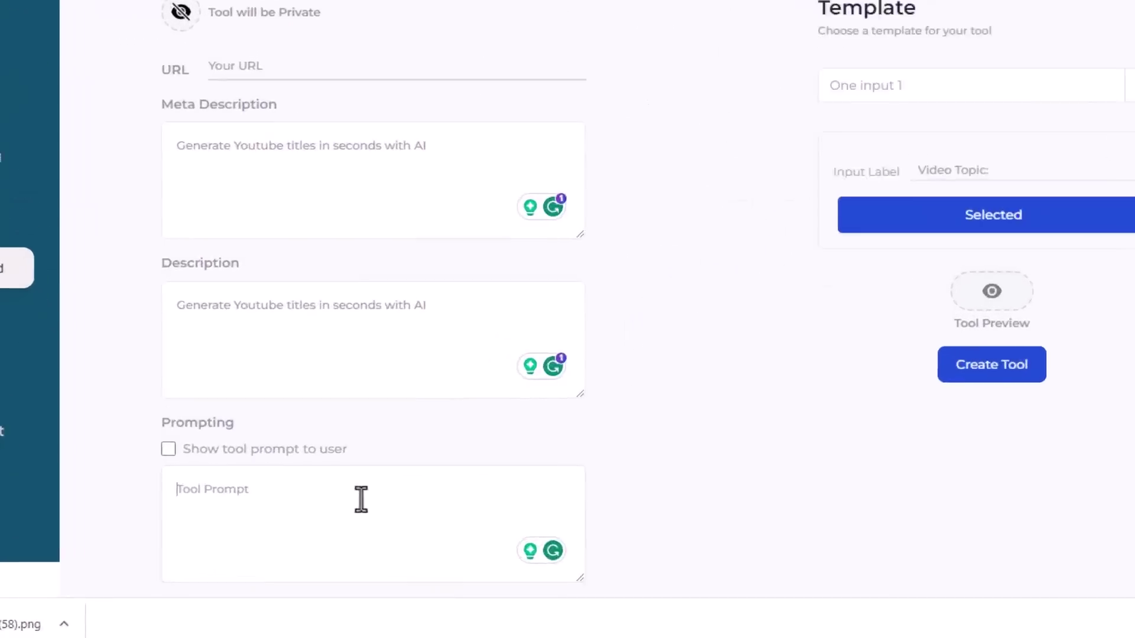
{"action": "type", "text": "Generate 5 "}
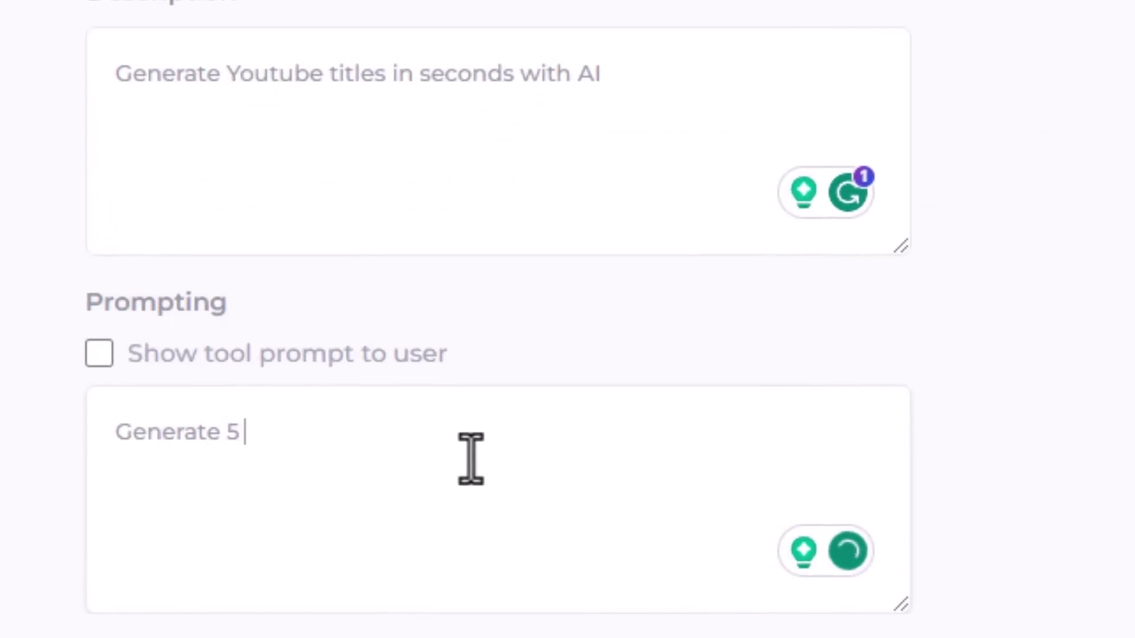
{"action": "type", "text": "catchy youtube "}
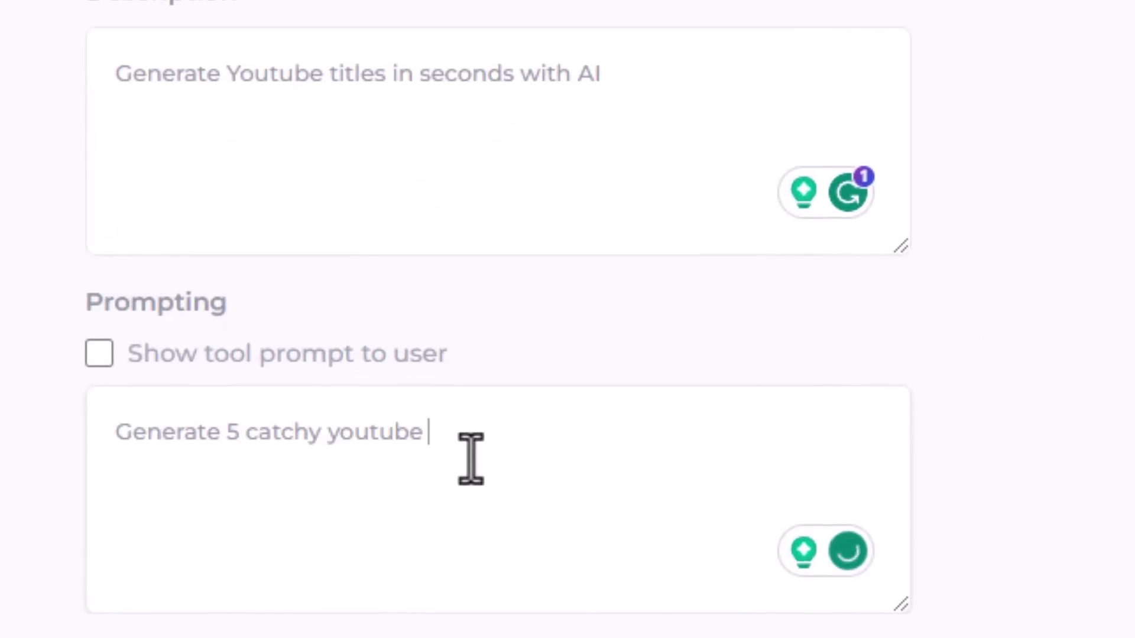
{"action": "type", "text": "titles for a vi"}
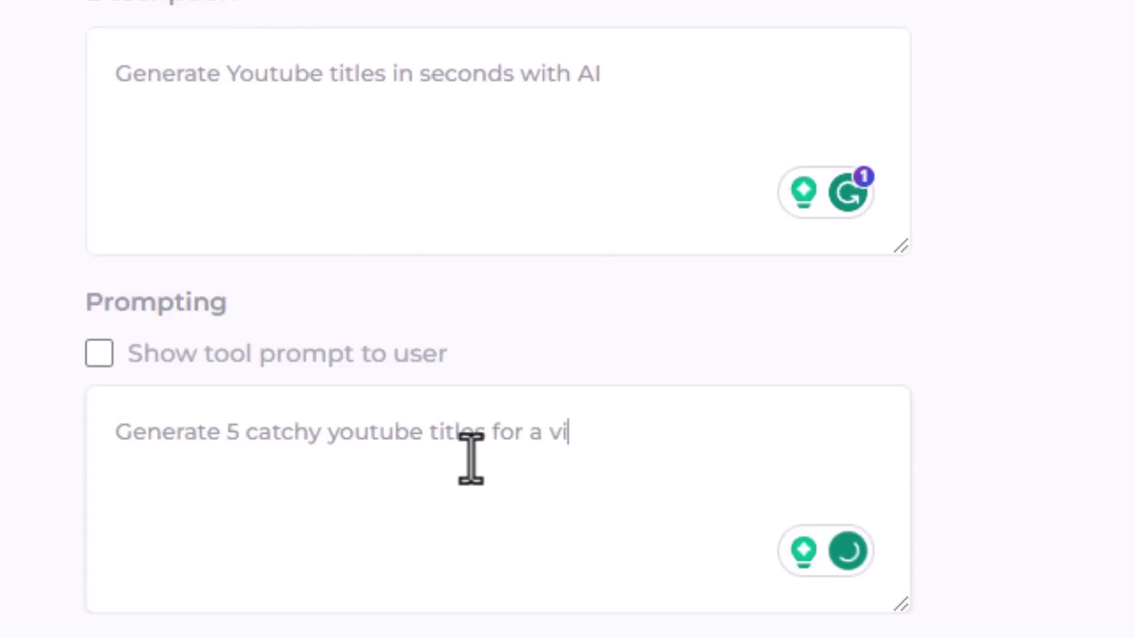
{"action": "type", "text": "deo about [kit_user_input_1"}
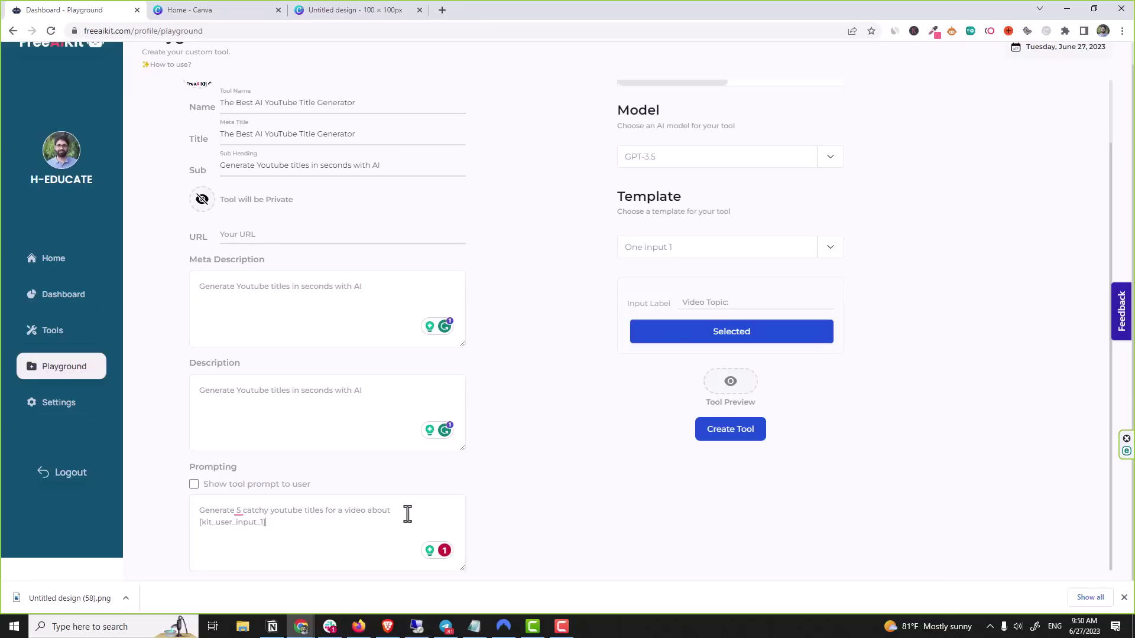
{"action": "mouse_move", "coordinate": [285, 519]}
{"action": "left_mouse_down"}
{"action": "mouse_move", "coordinate": [203, 520]}
{"action": "mouse_move", "coordinate": [271, 525]}
{"action": "left_mouse_up"}
{"action": "left_click", "coordinate": [222, 523]}
{"action": "left_click_drag", "start_coordinate": [267, 522], "coordinate": [201, 523]}
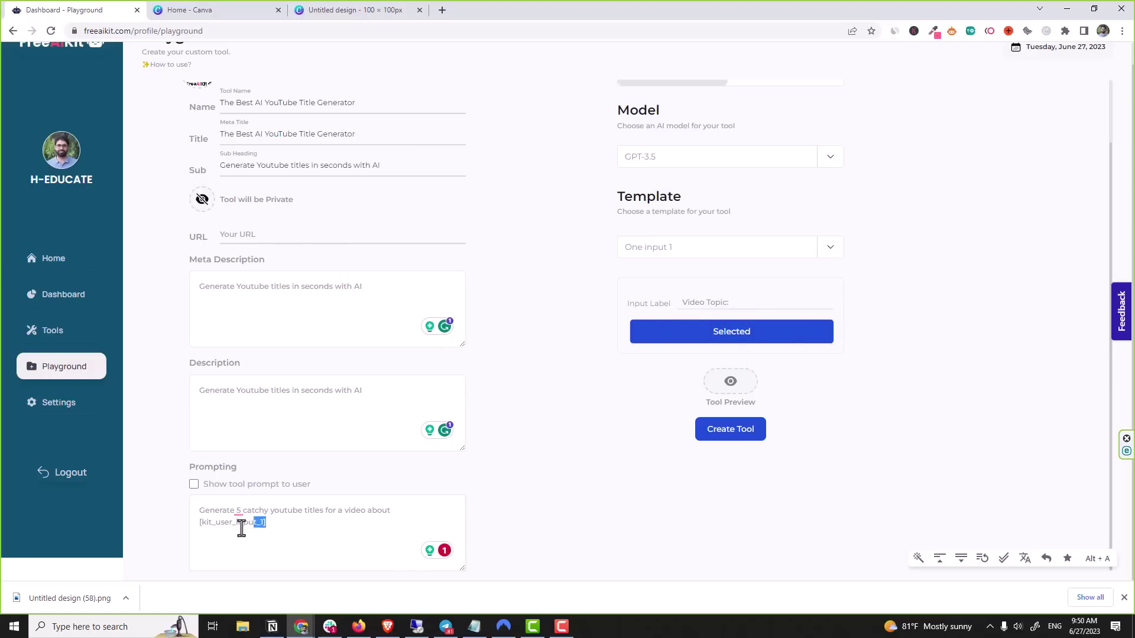
{"action": "left_click", "coordinate": [278, 524]}
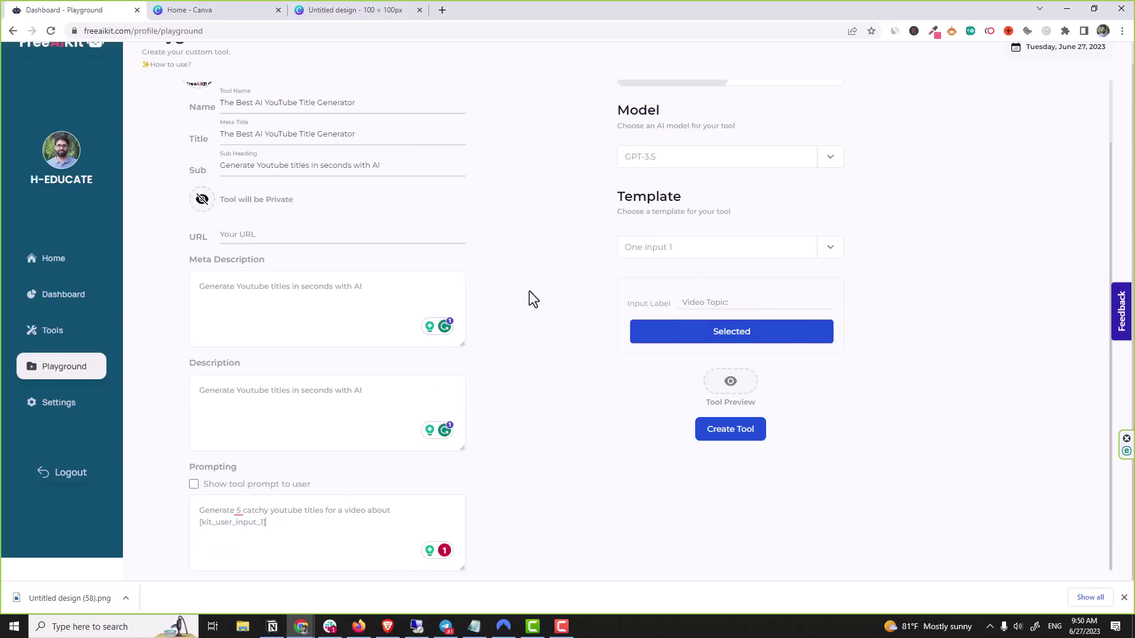
Toggle the tool's visibility to public and back to private
{"action": "scroll", "coordinate": [526, 284], "scroll_direction": "up", "scroll_amount": 1}
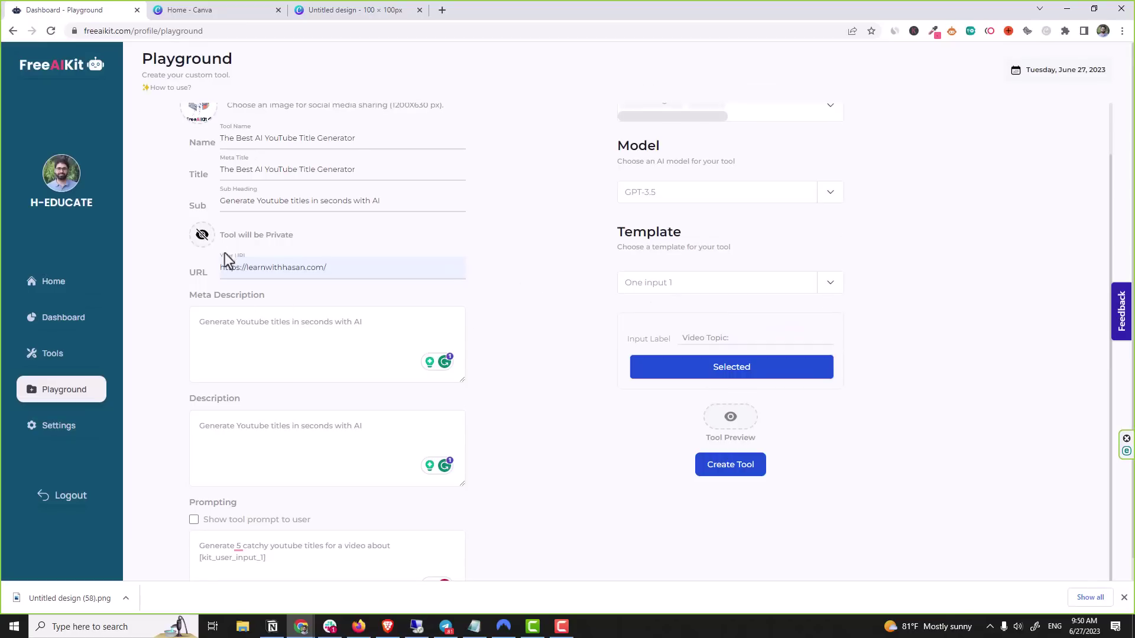
{"action": "left_click", "coordinate": [202, 235]}
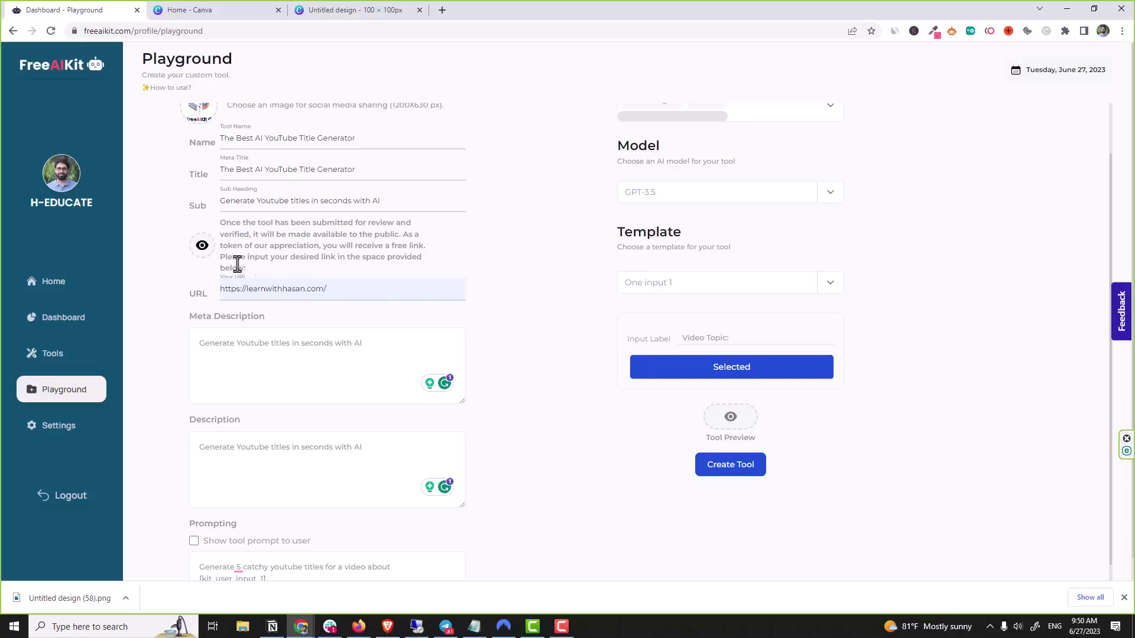
{"action": "left_click", "coordinate": [204, 249]}
Create the tool, find its card on the last Tools page, and open its public page
{"action": "left_click", "coordinate": [712, 473]}
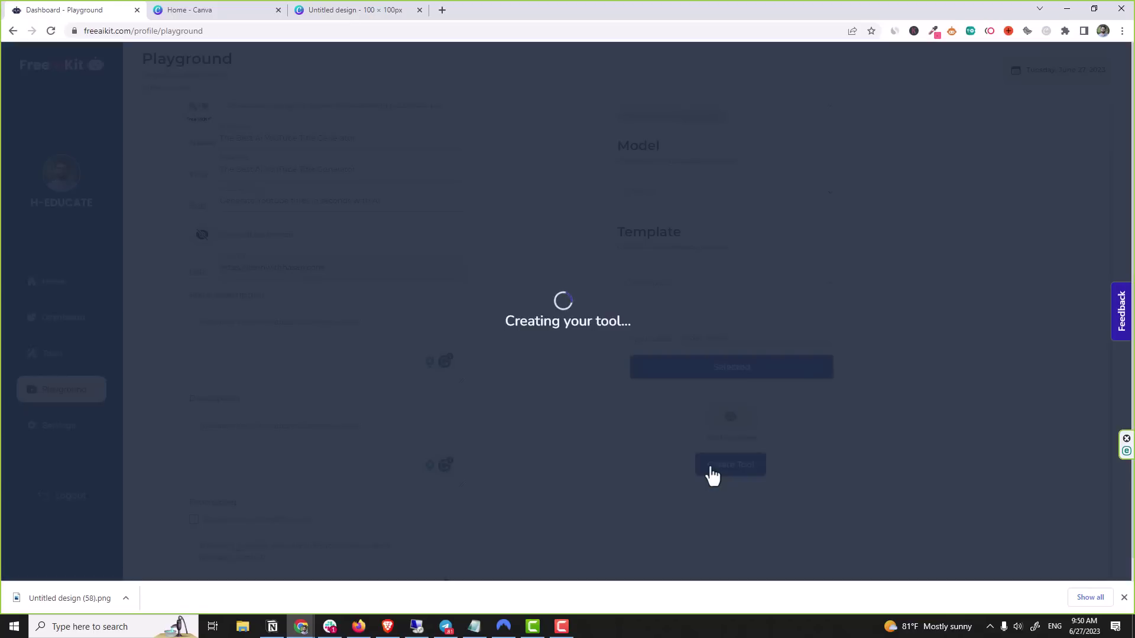
{"action": "left_click", "coordinate": [55, 357]}
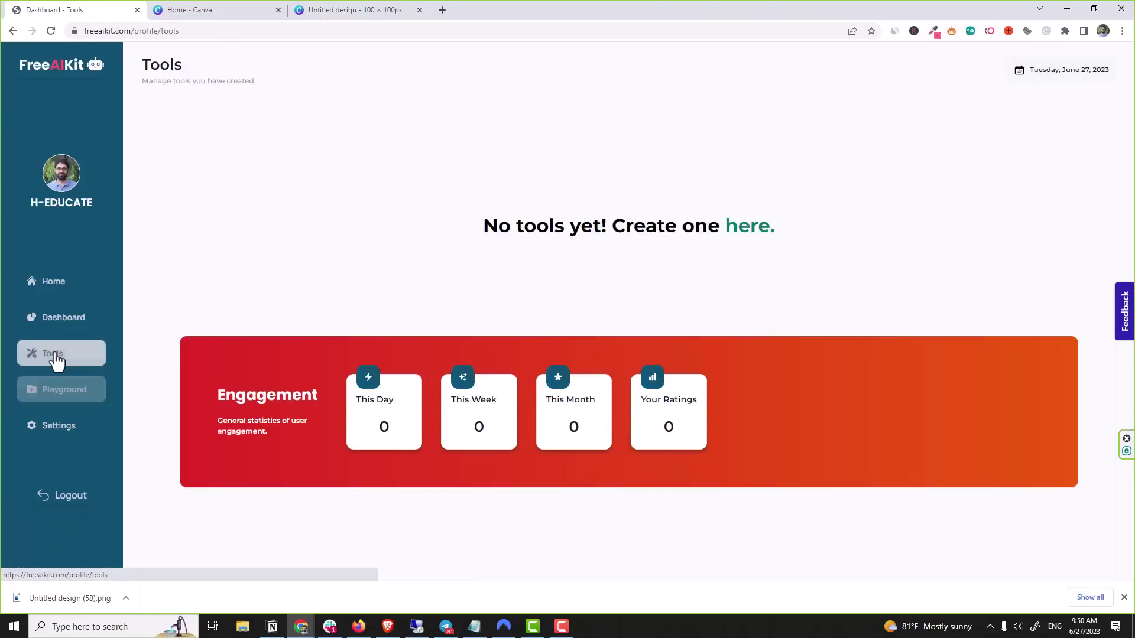
{"action": "left_click", "coordinate": [680, 335]}
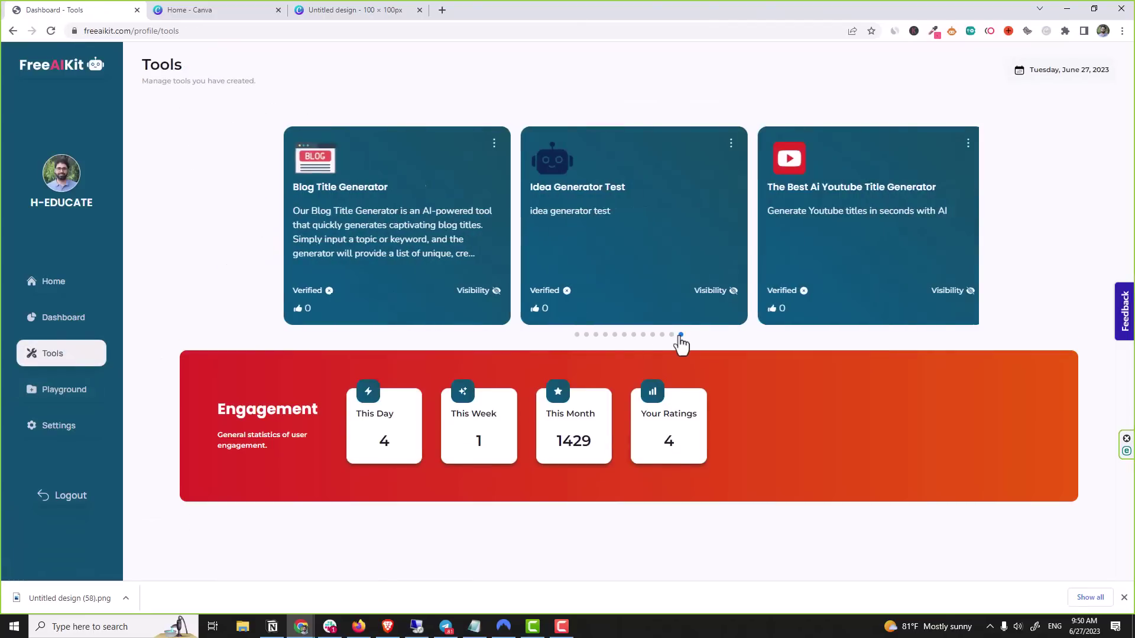
{"action": "left_click", "coordinate": [964, 145]}
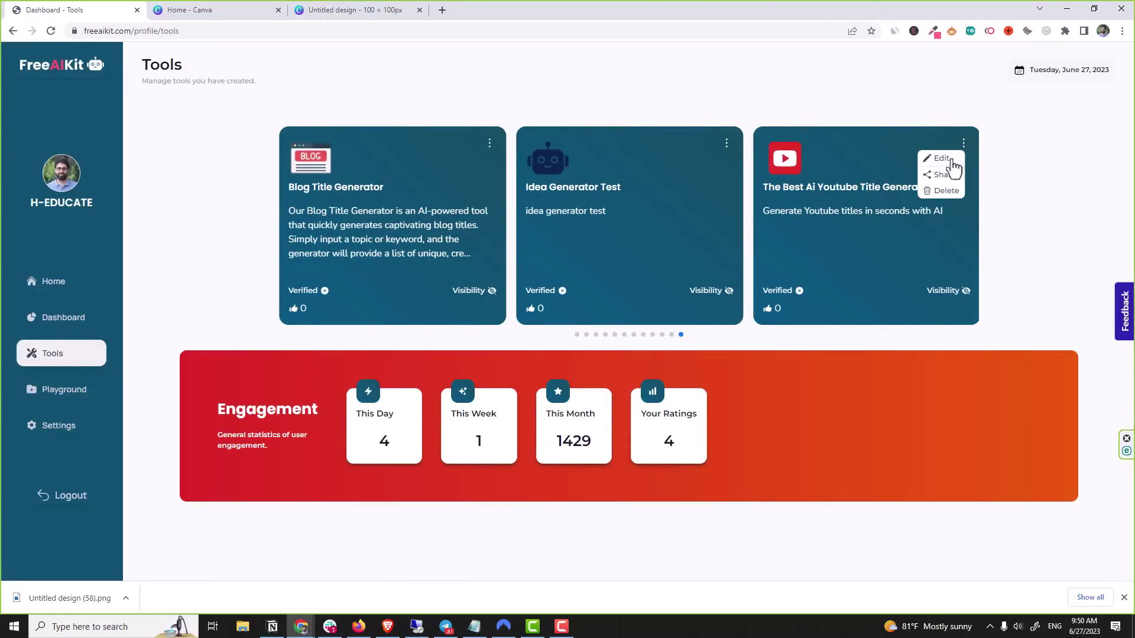
{"action": "left_click", "coordinate": [952, 169]}
{"action": "left_click", "coordinate": [130, 92]}
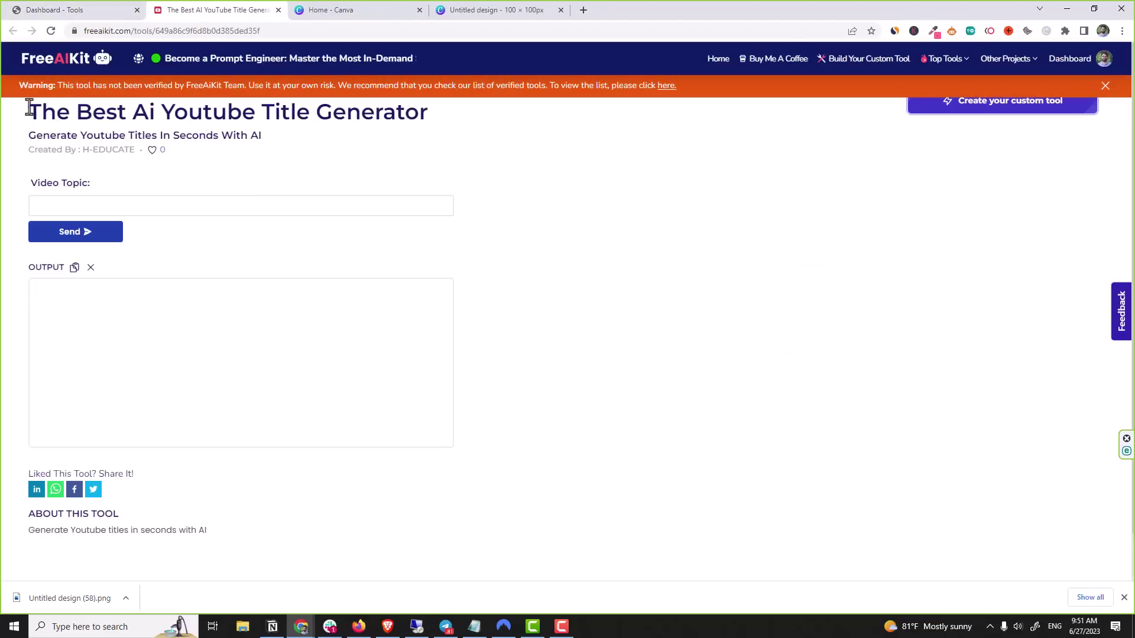
Generate five title ideas for 'email marketing tricks', then switch between the tool and dashboard tabs
{"action": "left_click_drag", "start_coordinate": [29, 108], "coordinate": [448, 111]}
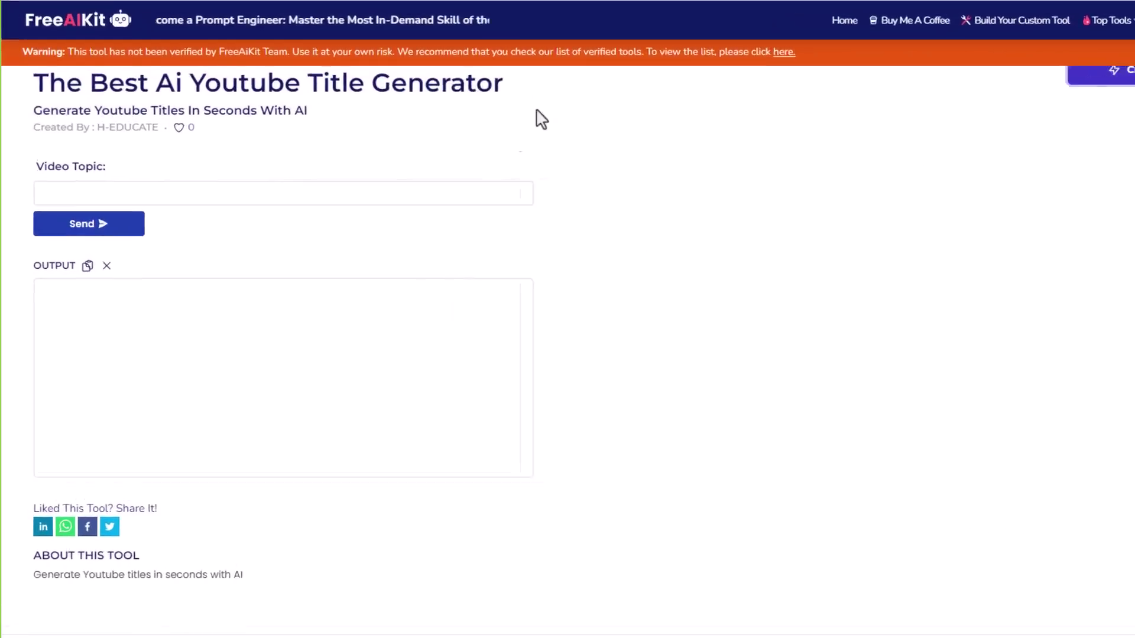
{"action": "left_click", "coordinate": [325, 194]}
{"action": "type", "text": "email marketing tricks"}
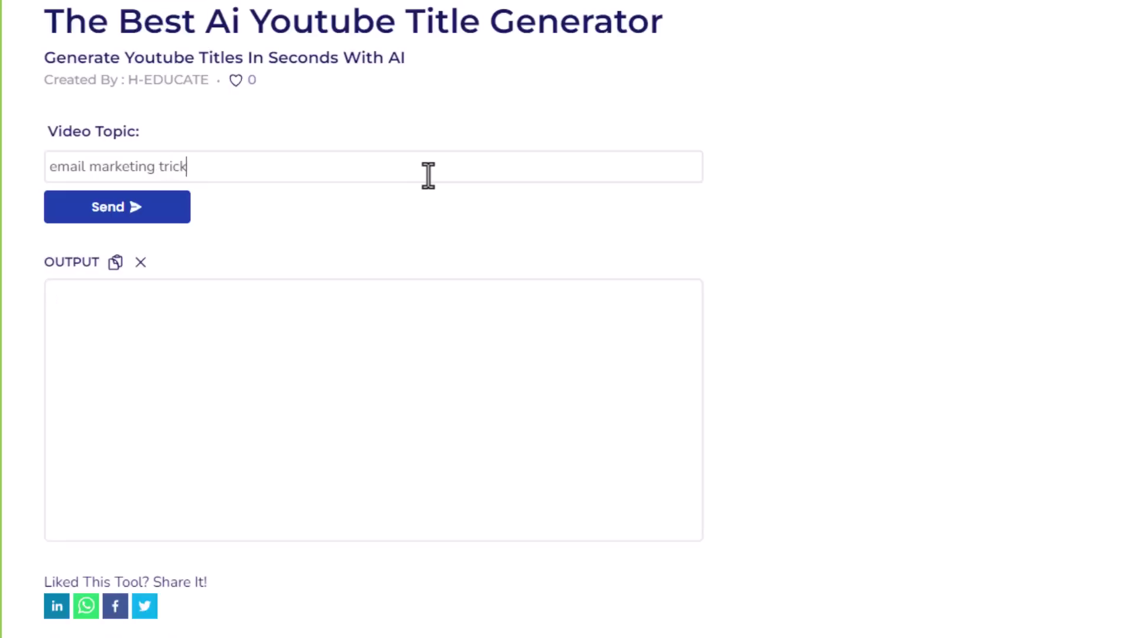
{"action": "left_click", "coordinate": [109, 214]}
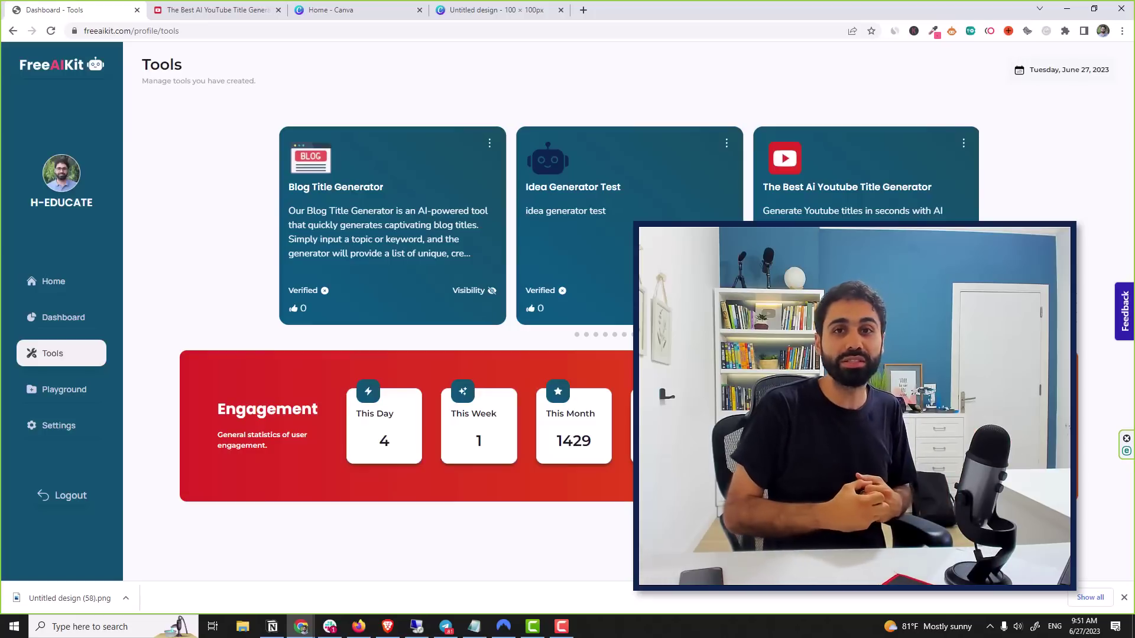
{"action": "left_click", "coordinate": [231, 10]}
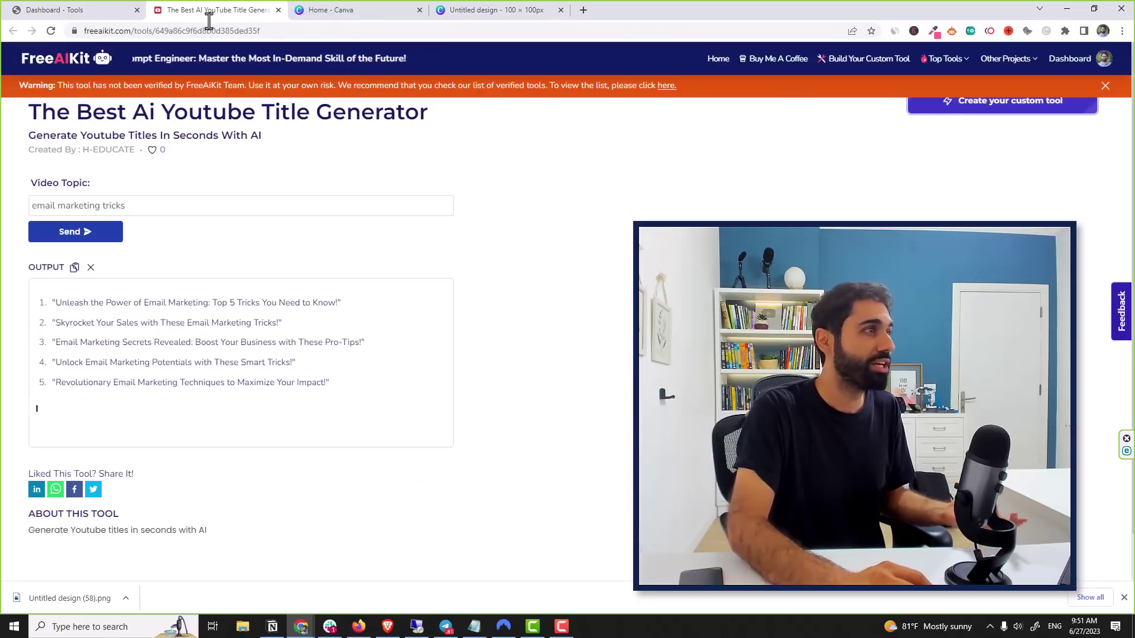
{"action": "left_click", "coordinate": [115, 12]}
{"action": "left_click", "coordinate": [66, 389]}
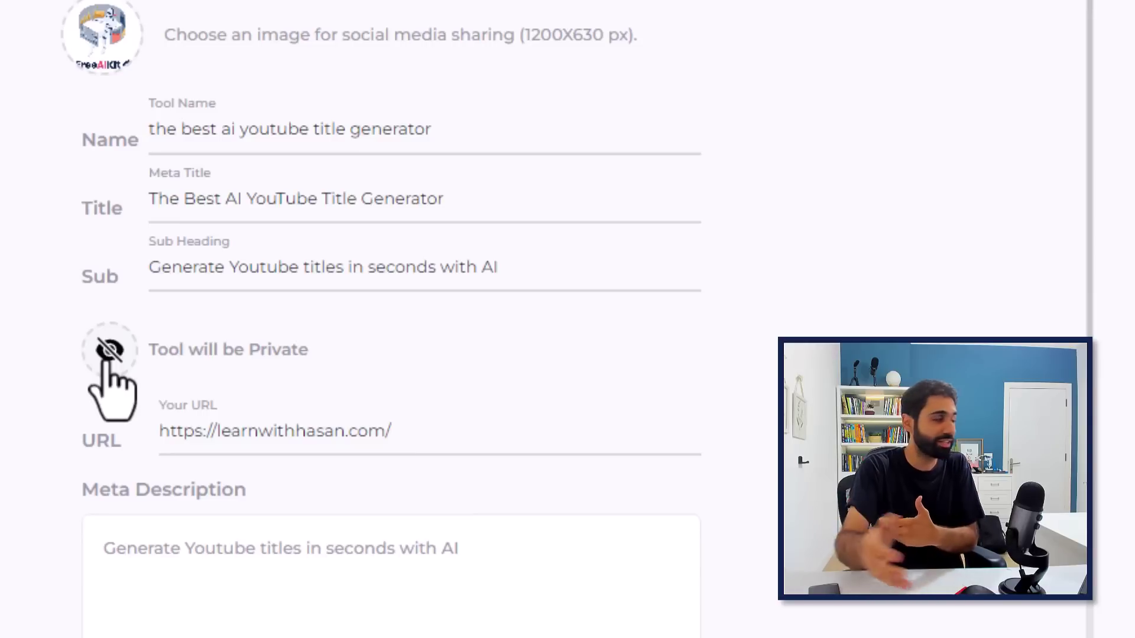
{"action": "left_click", "coordinate": [109, 360]}
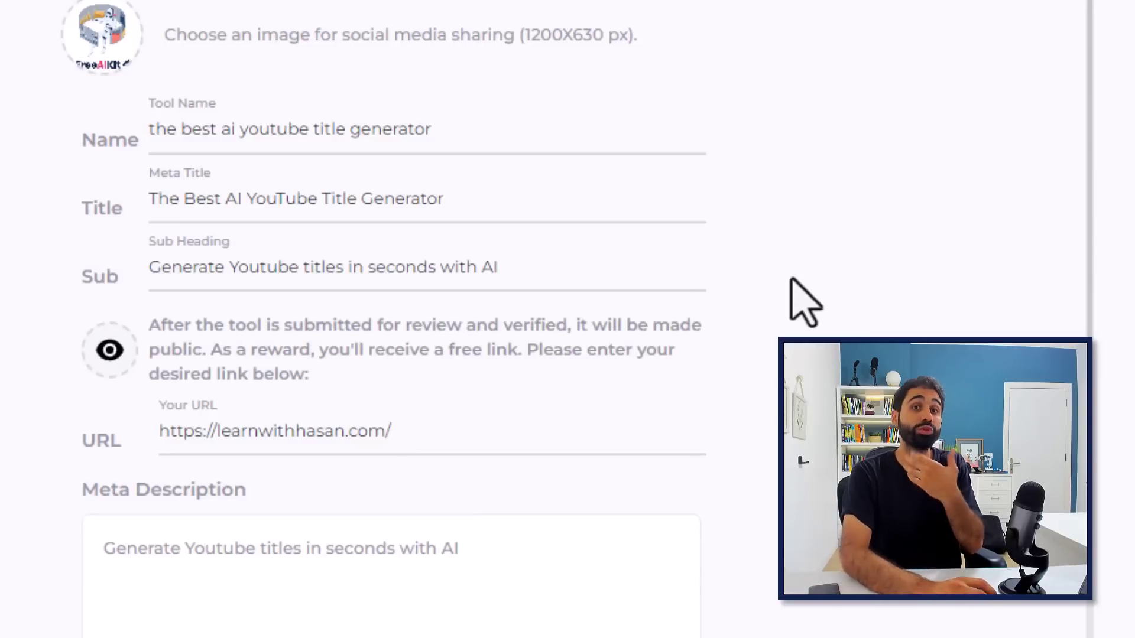
{"action": "left_click", "coordinate": [459, 428]}
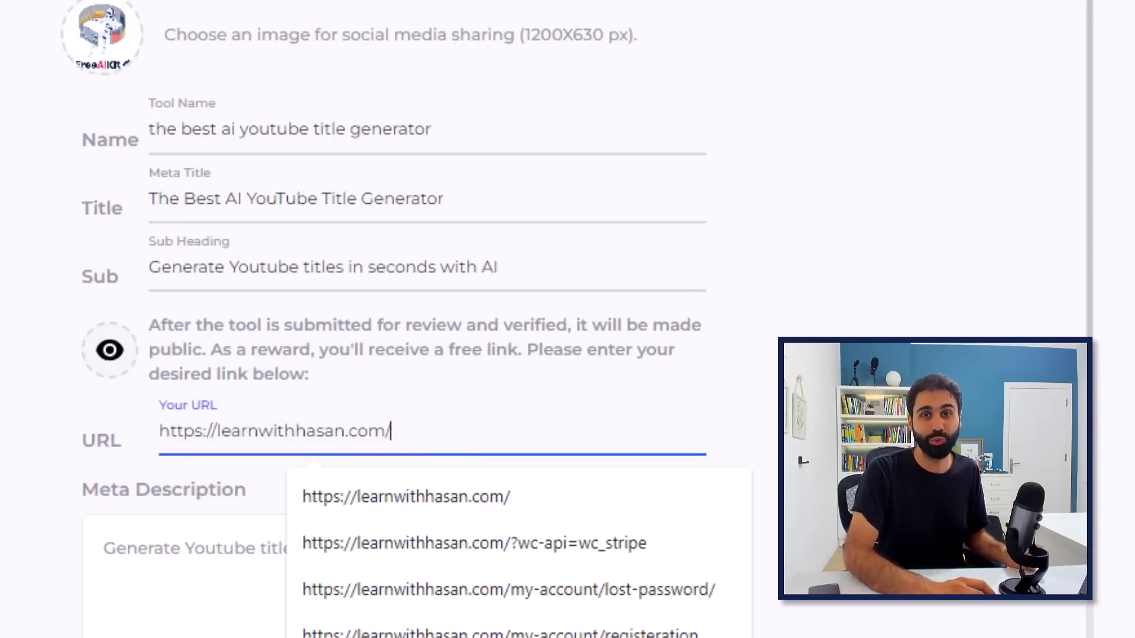
{"action": "key", "text": "Tab"}
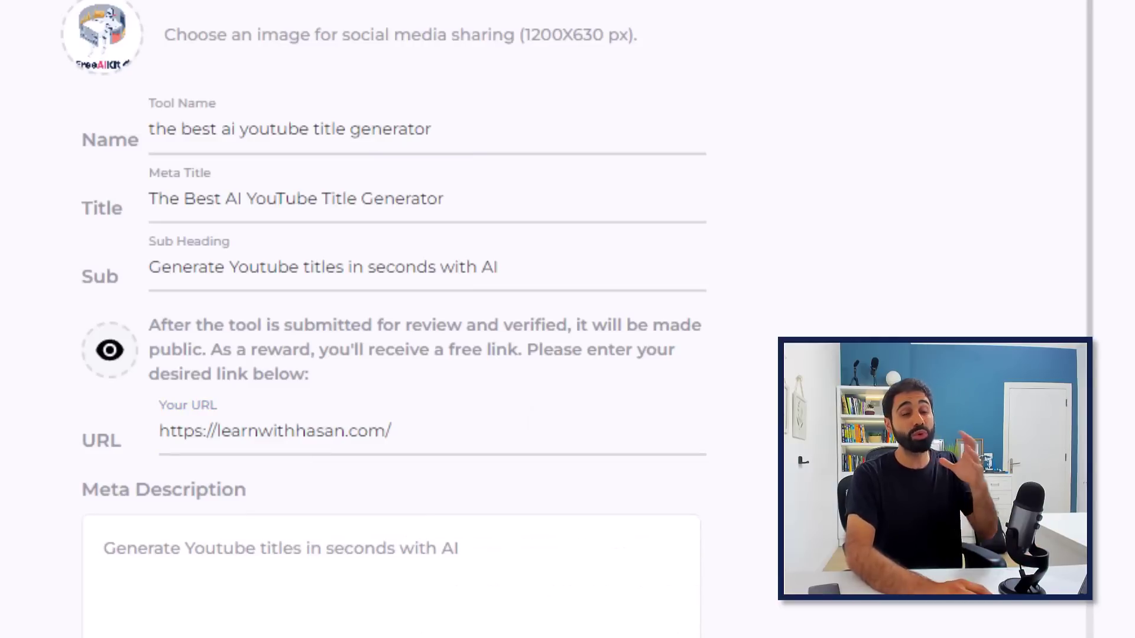
{"action": "scroll", "coordinate": [391, 319], "scroll_direction": "down", "scroll_amount": 5}
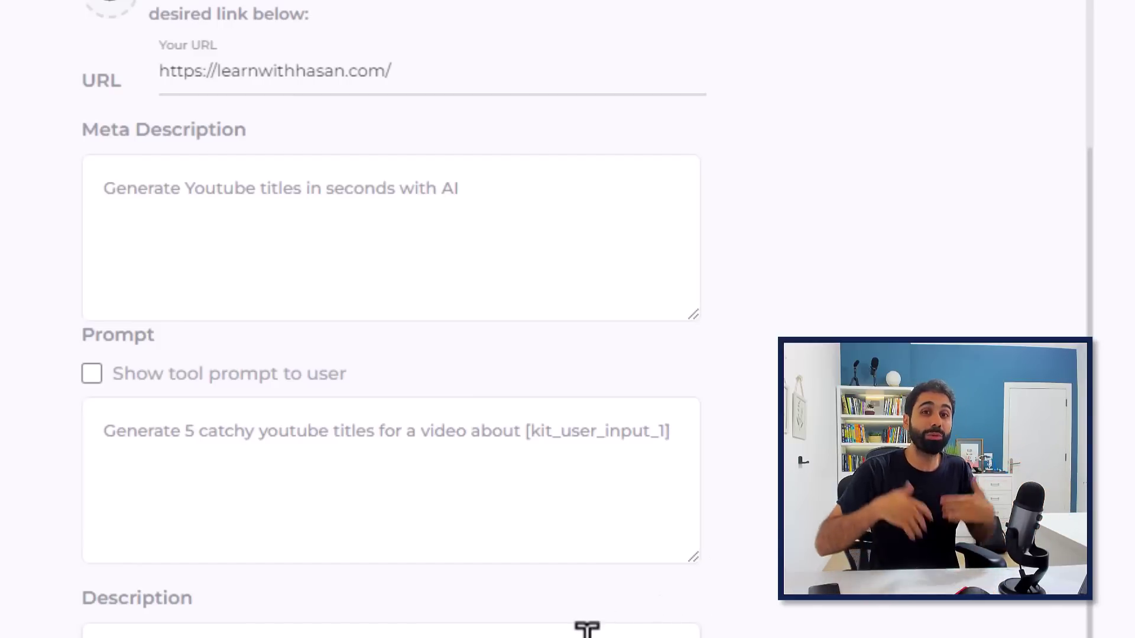
{"action": "left_click_drag", "start_coordinate": [674, 431], "coordinate": [76, 444]}
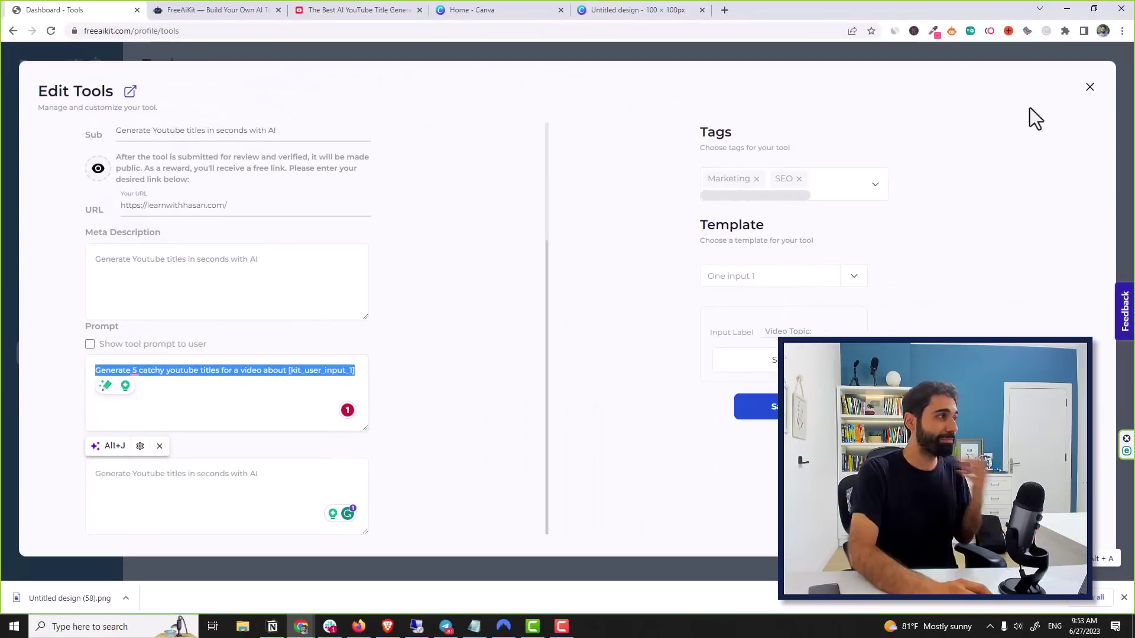
{"action": "left_click", "coordinate": [1090, 87]}
{"action": "left_click", "coordinate": [953, 175]}
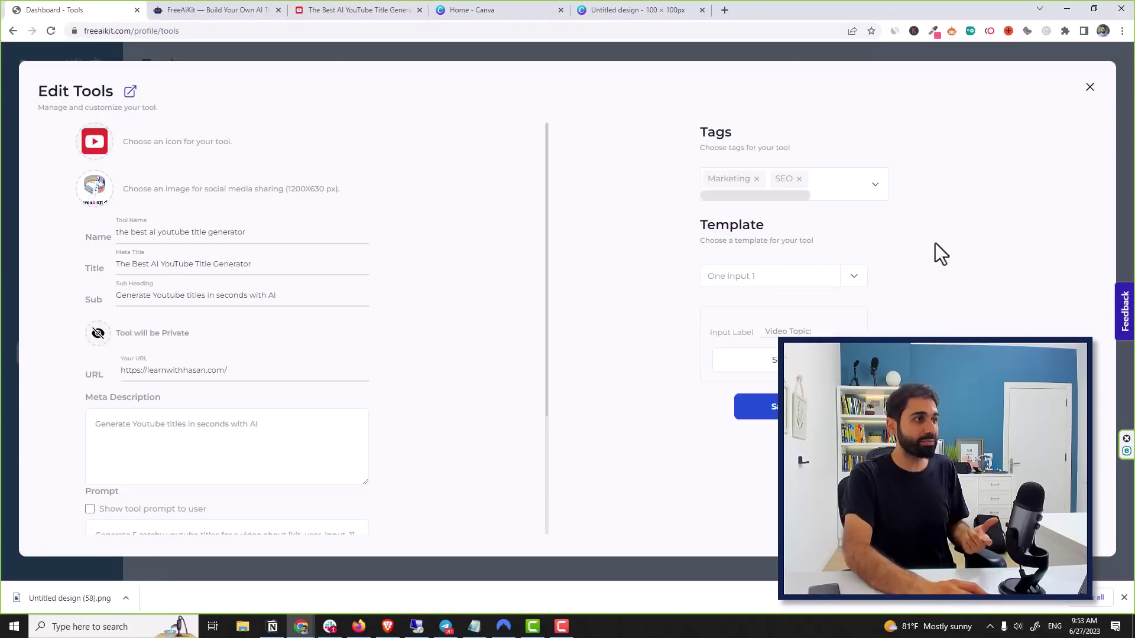
Close the tool editor, return to the FreeAIKit homepage, and scroll the tools grid
{"action": "left_click", "coordinate": [1090, 87]}
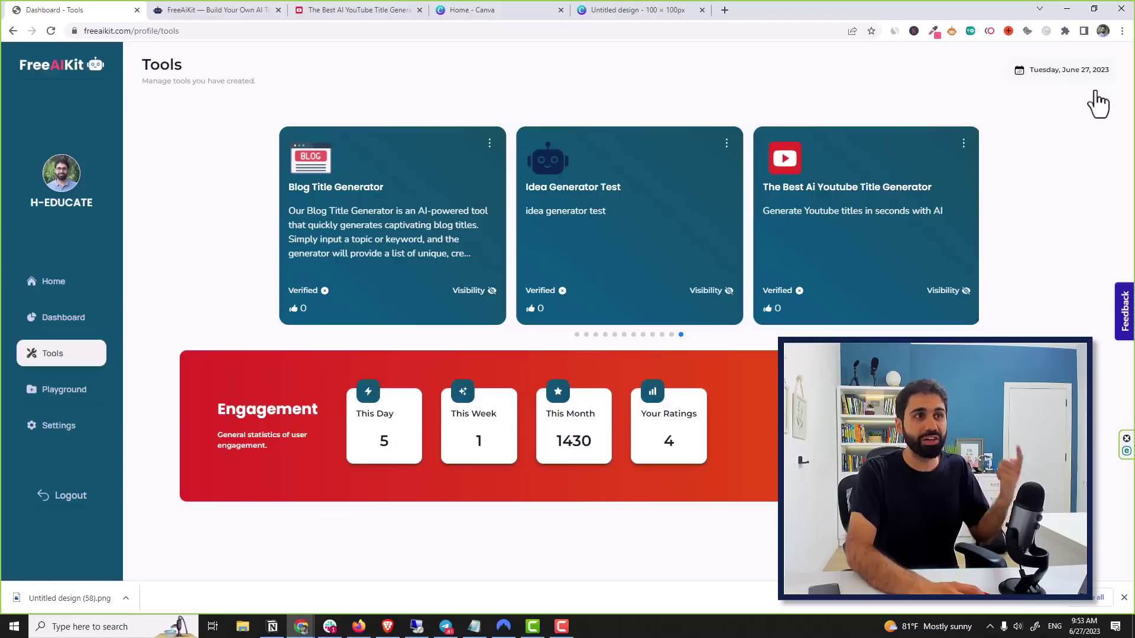
{"action": "key", "text": "alt+Left"}
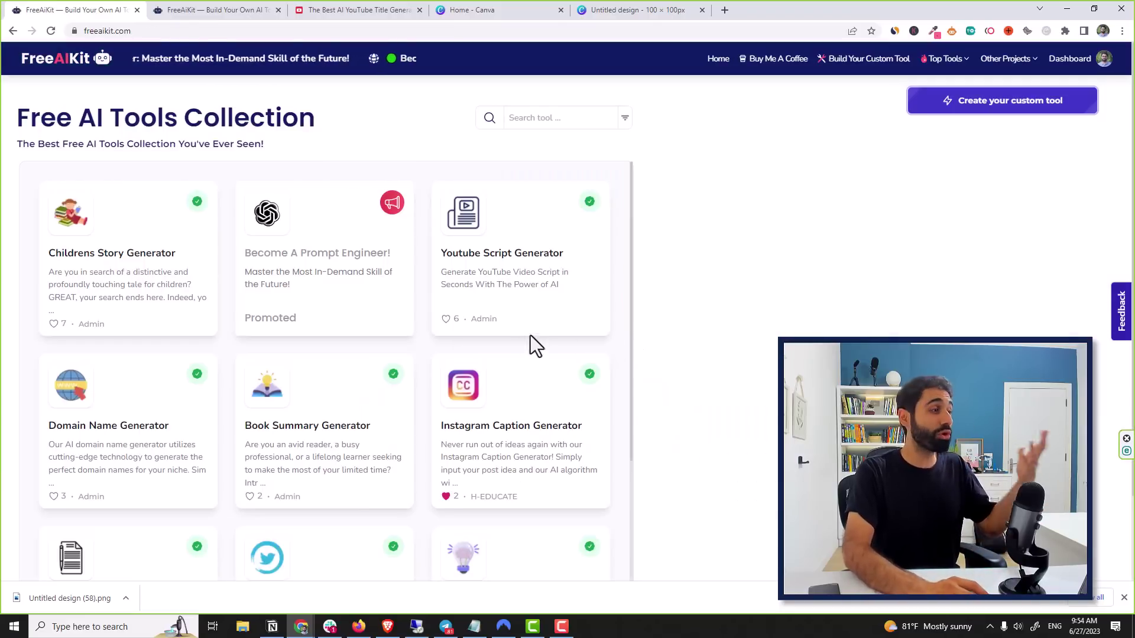
{"action": "scroll", "coordinate": [387, 260], "scroll_direction": "down", "scroll_amount": 5}
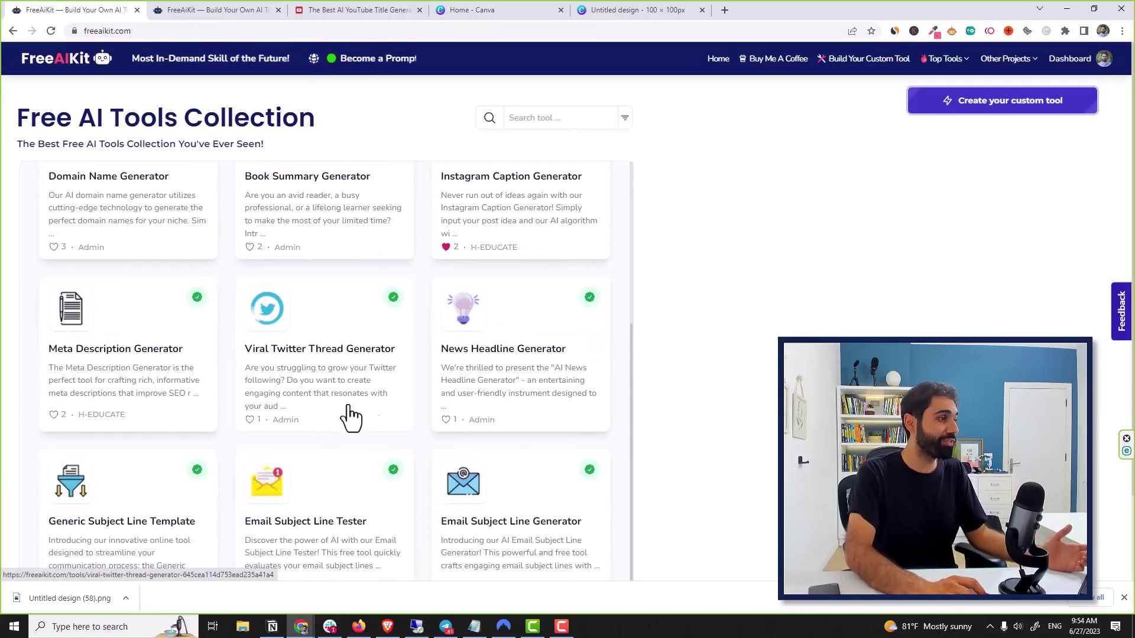
{"action": "scroll", "coordinate": [350, 414], "scroll_direction": "up", "scroll_amount": 5}
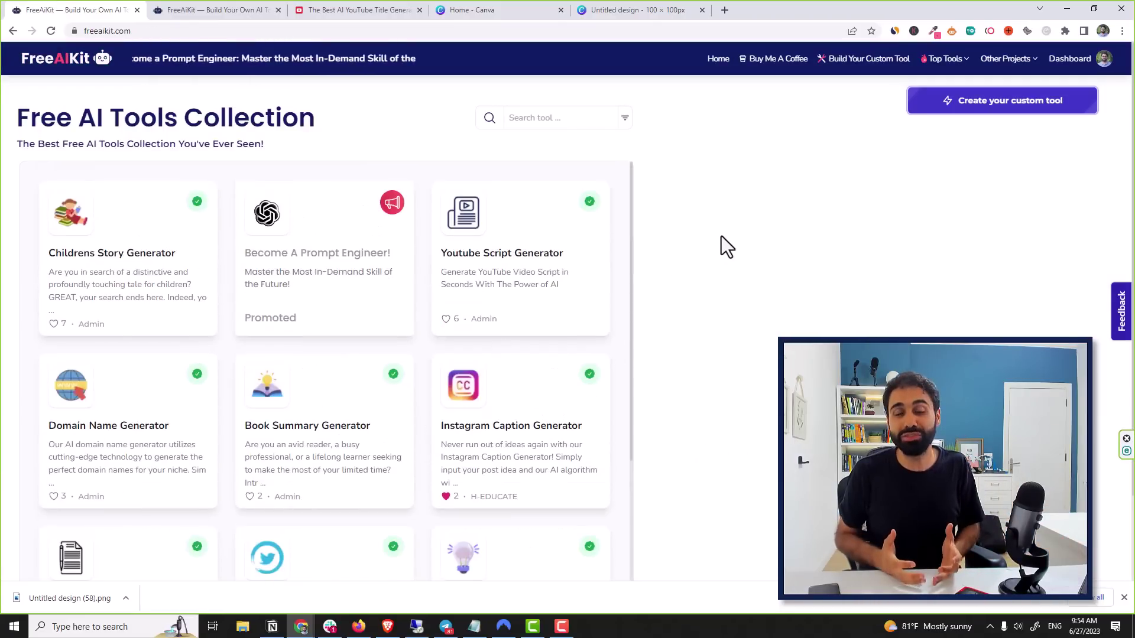